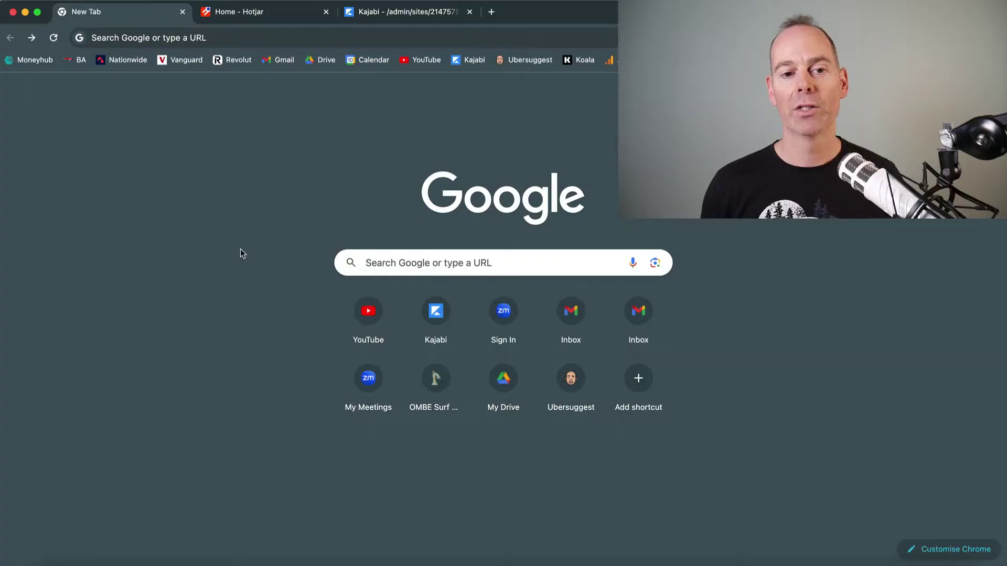
Search Google for 'hotjar' and go to the hotjar.com website.
{"action": "left_click", "coordinate": [372, 264]}
{"action": "type", "text": "hot"}
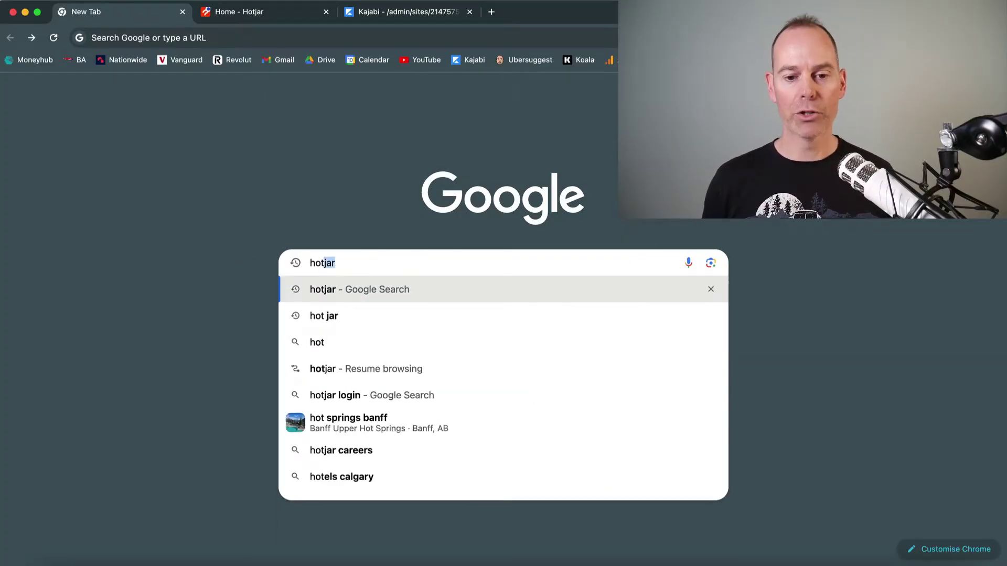
{"action": "key", "text": "Return"}
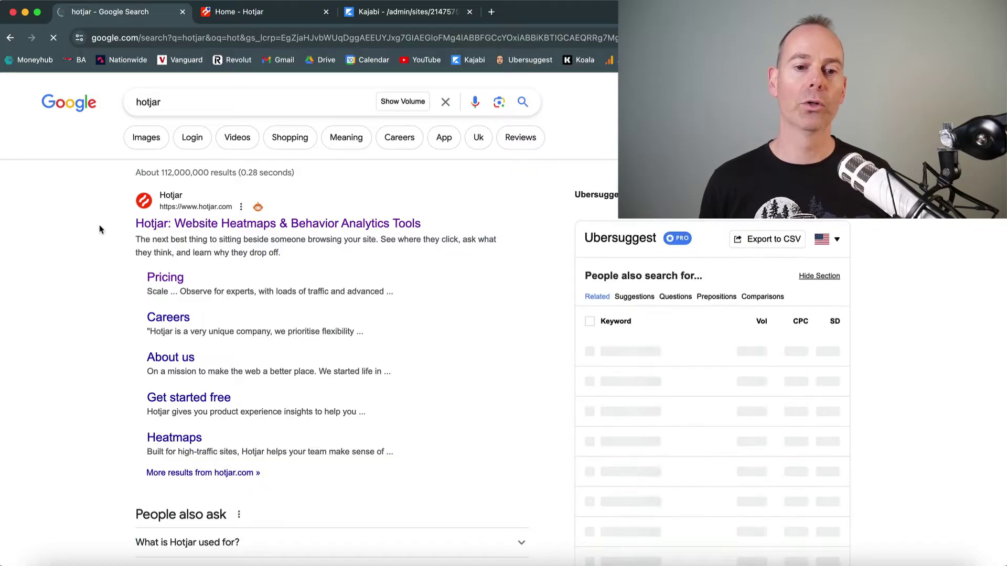
{"action": "left_click", "coordinate": [173, 233]}
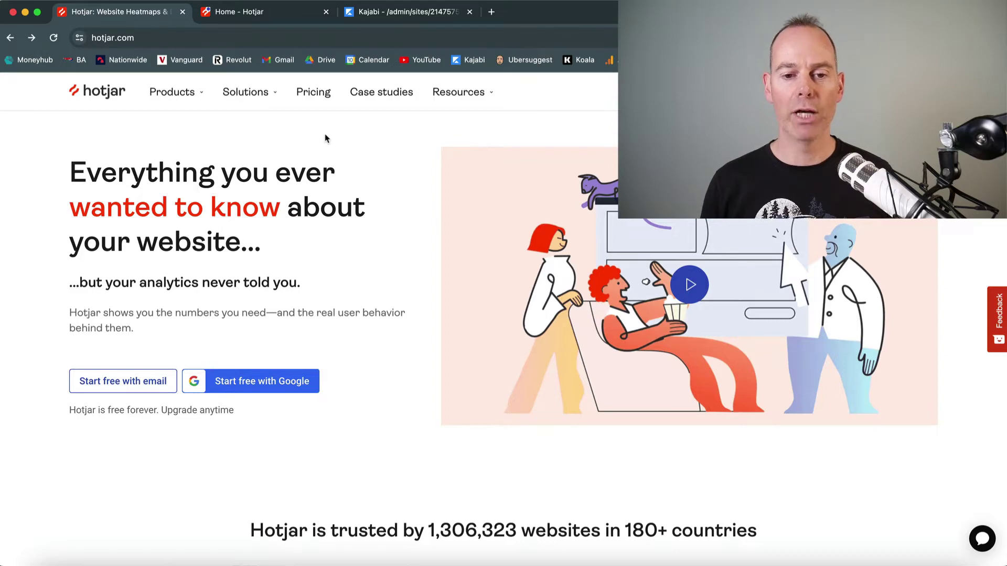
Review the Observe plan prices on Hotjar's Pricing page, then return to the Home dashboard.
{"action": "left_click", "coordinate": [309, 93]}
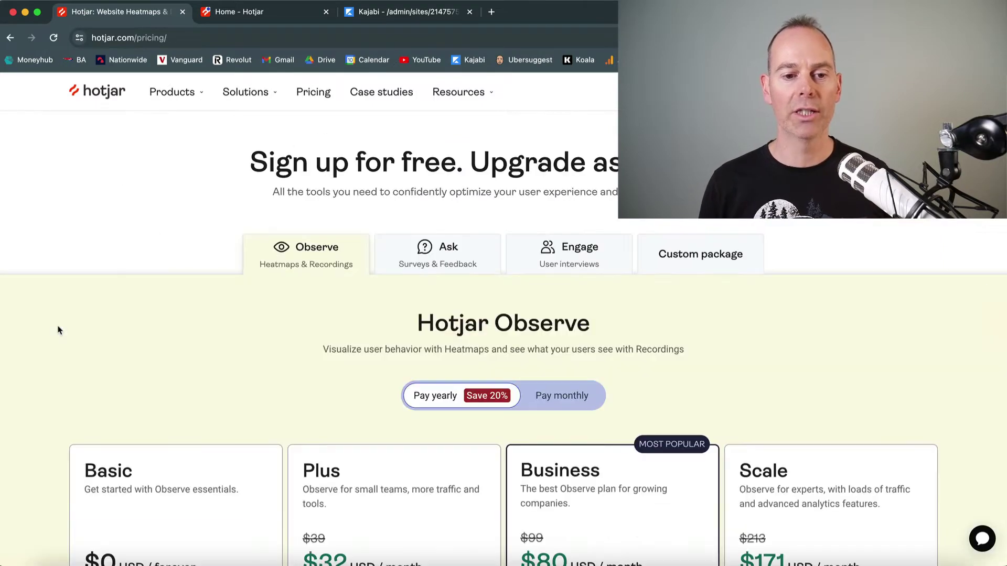
{"action": "scroll", "coordinate": [47, 383], "scroll_direction": "down", "scroll_amount": 2}
{"action": "scroll", "coordinate": [47, 383], "scroll_direction": "down", "scroll_amount": 3}
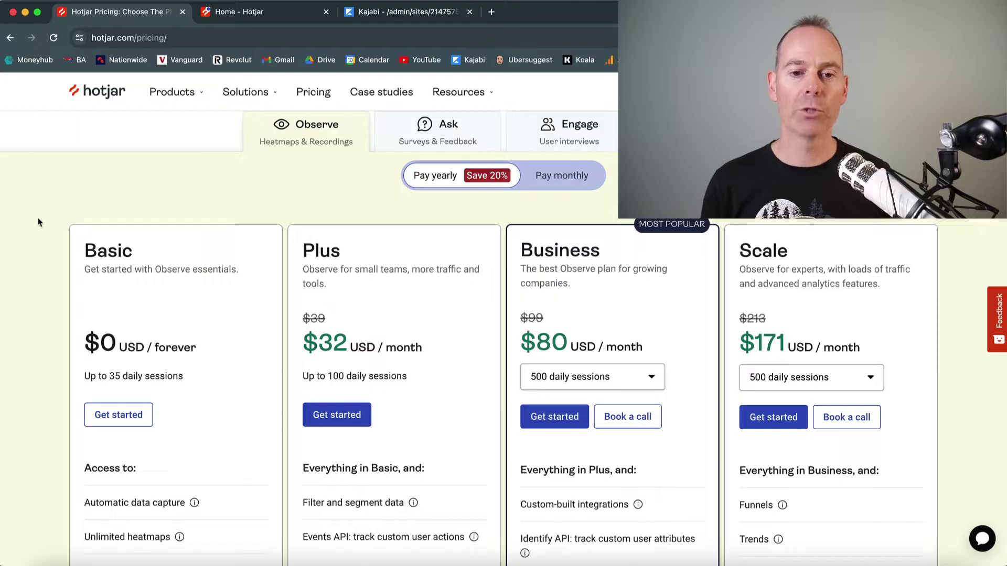
{"action": "left_click", "coordinate": [239, 15]}
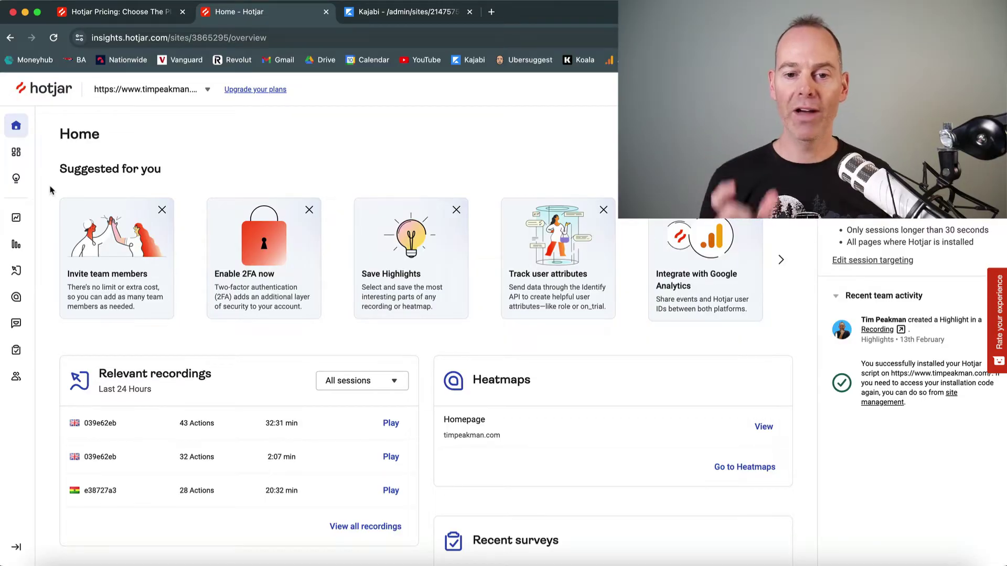
Go to the Site Details settings in the Kajabi tab.
{"action": "left_click", "coordinate": [385, 16]}
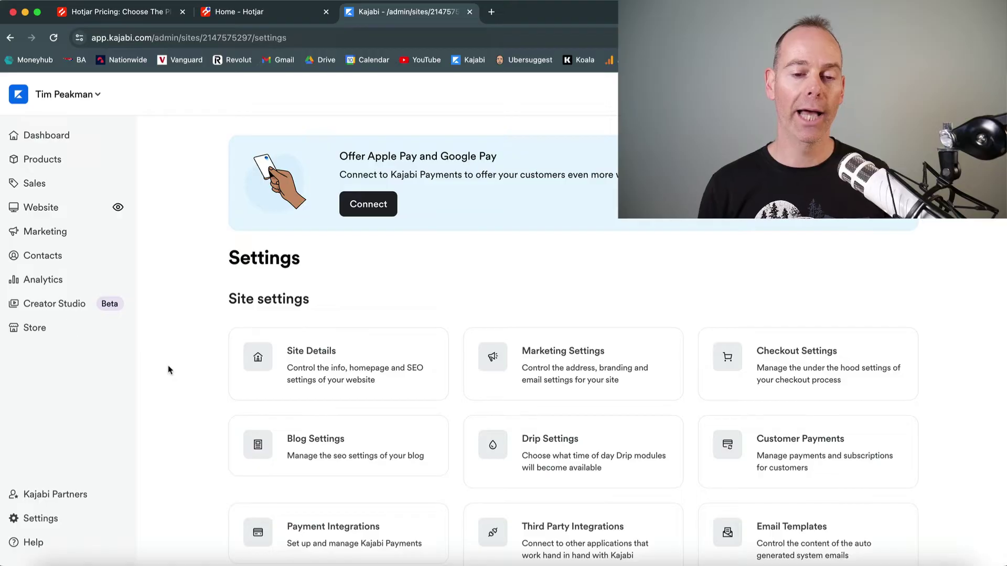
{"action": "scroll", "coordinate": [168, 370], "scroll_direction": "down", "scroll_amount": 1}
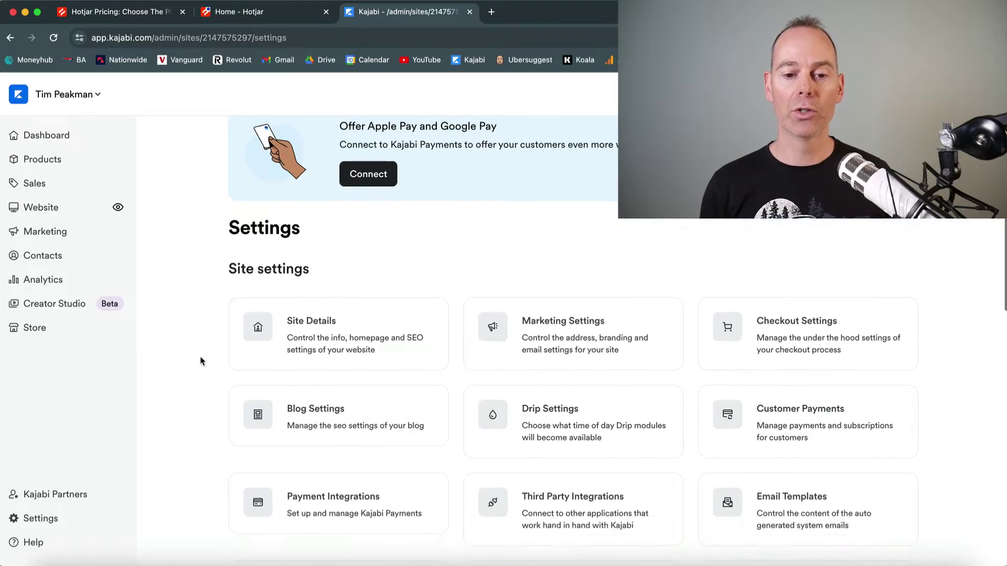
{"action": "left_click", "coordinate": [239, 341]}
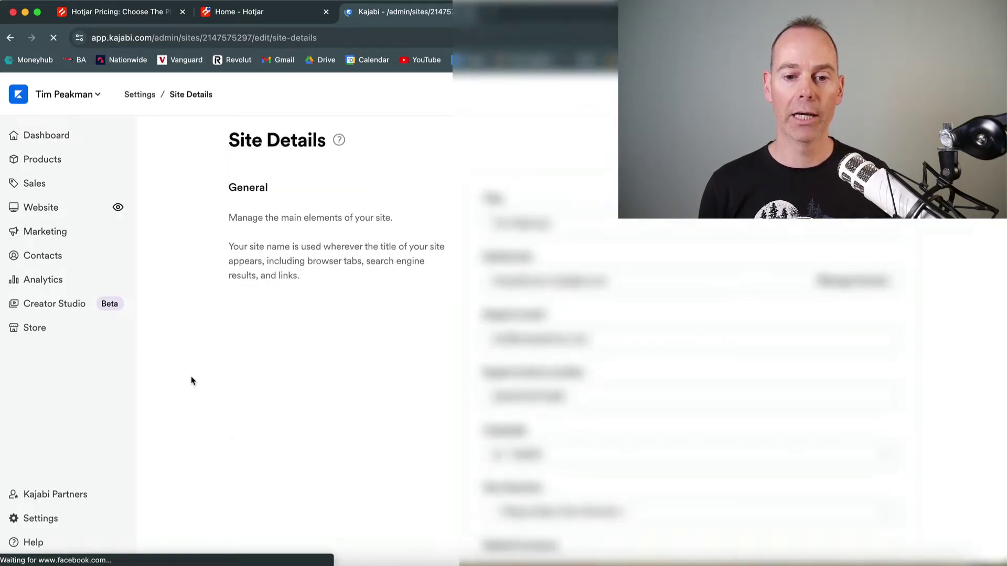
Confirm the Header Page Scripts box holds the Hotjar tracking code, leaving it unchanged.
{"action": "scroll", "coordinate": [192, 381], "scroll_direction": "down", "scroll_amount": 5}
{"action": "scroll", "coordinate": [191, 381], "scroll_direction": "down", "scroll_amount": 20}
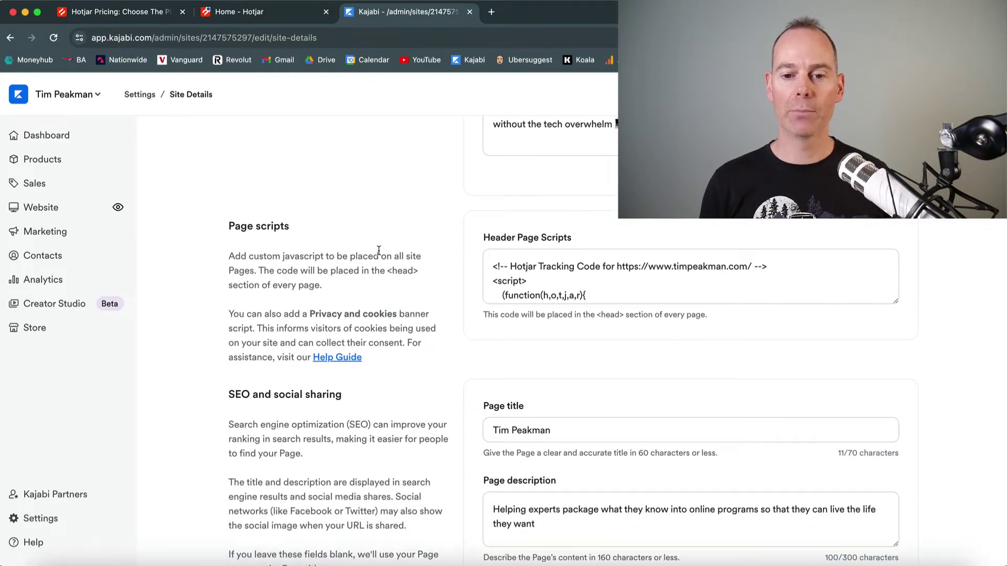
{"action": "left_click", "coordinate": [558, 276]}
{"action": "scroll", "coordinate": [559, 276], "scroll_direction": "down", "scroll_amount": 5}
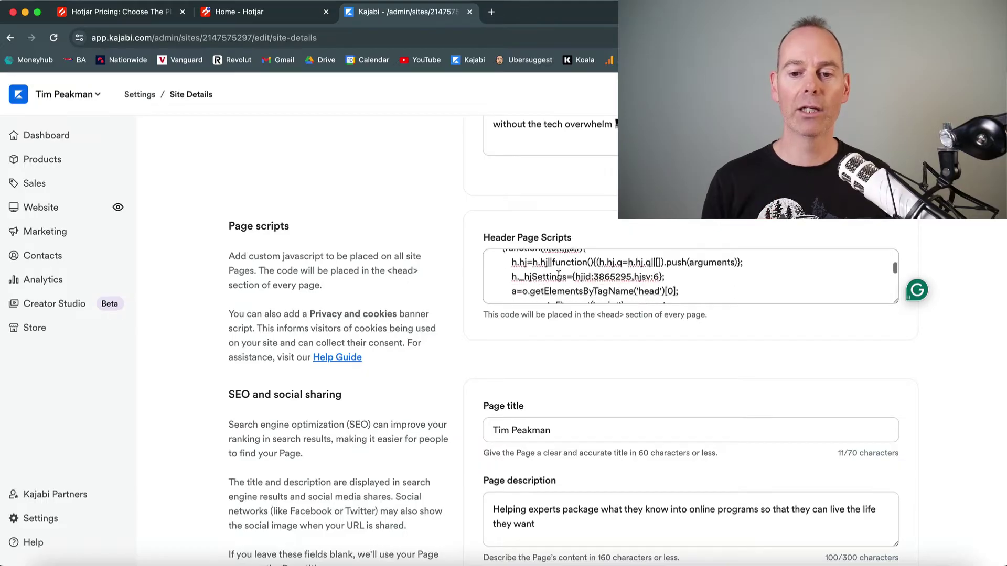
{"action": "scroll", "coordinate": [559, 275], "scroll_direction": "up", "scroll_amount": 5}
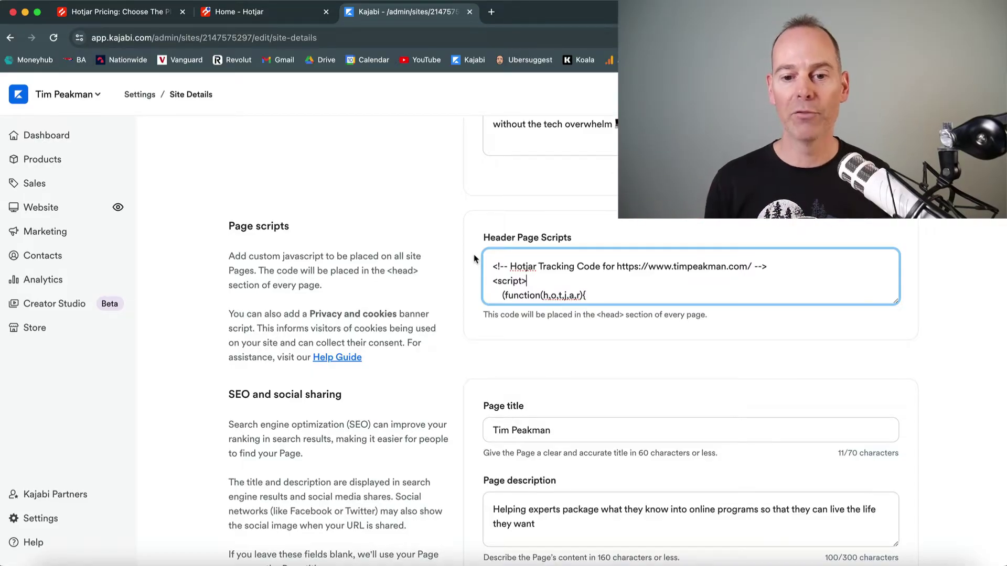
{"action": "left_click", "coordinate": [179, 288]}
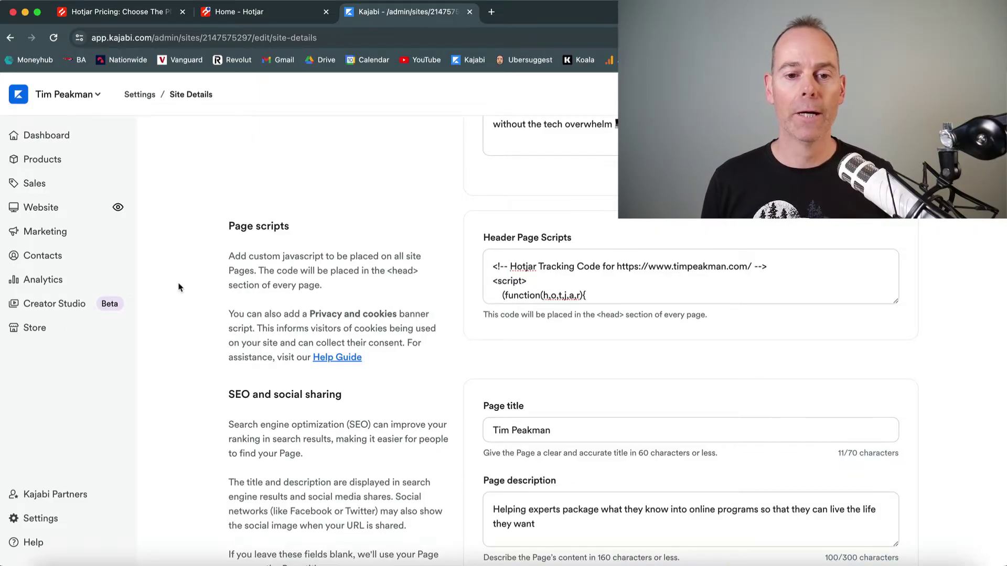
Bring up the Homepage heatmap from Heatmaps and scroll through its scroll map.
{"action": "left_click", "coordinate": [244, 16]}
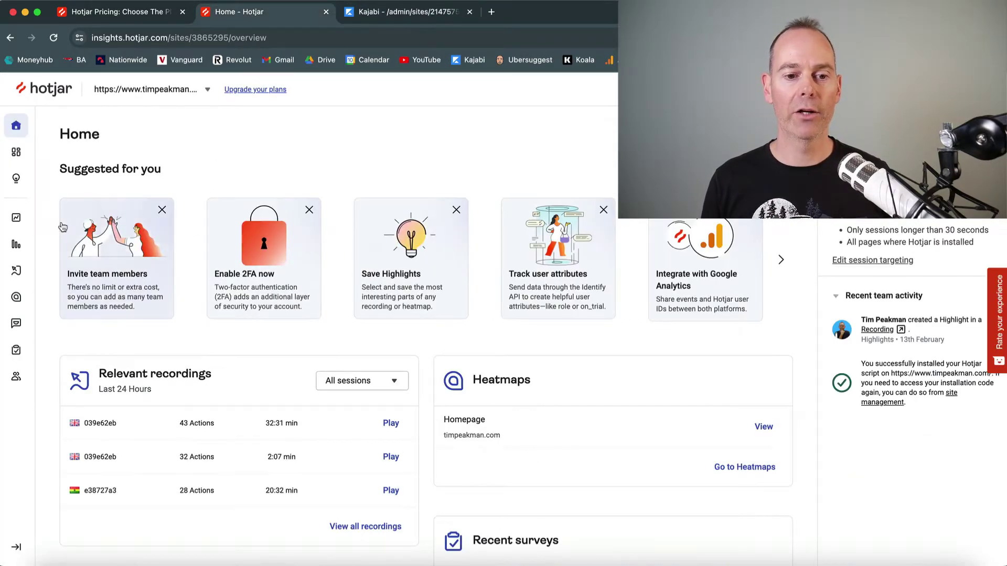
{"action": "left_click", "coordinate": [17, 298]}
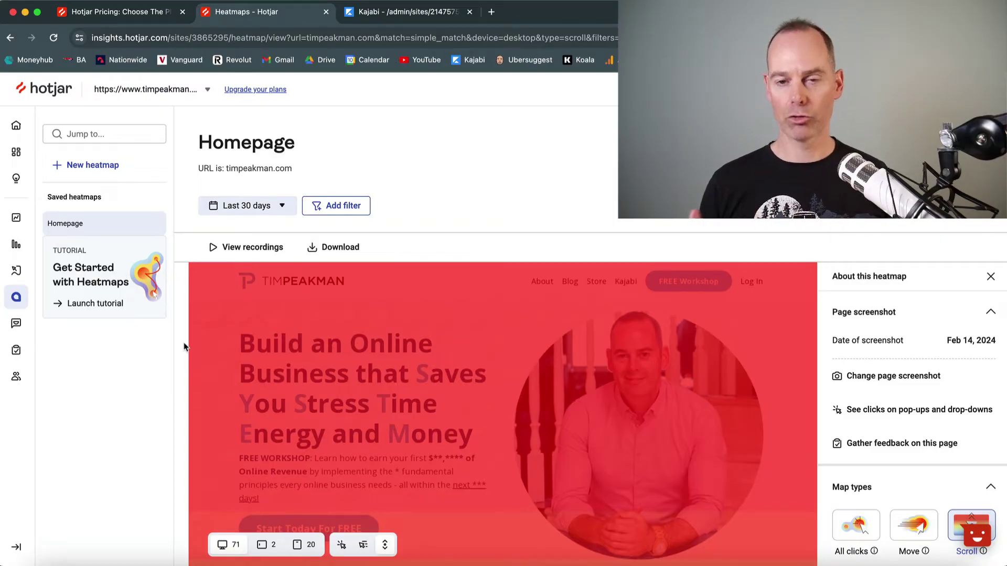
{"action": "scroll", "coordinate": [185, 347], "scroll_direction": "down", "scroll_amount": 2}
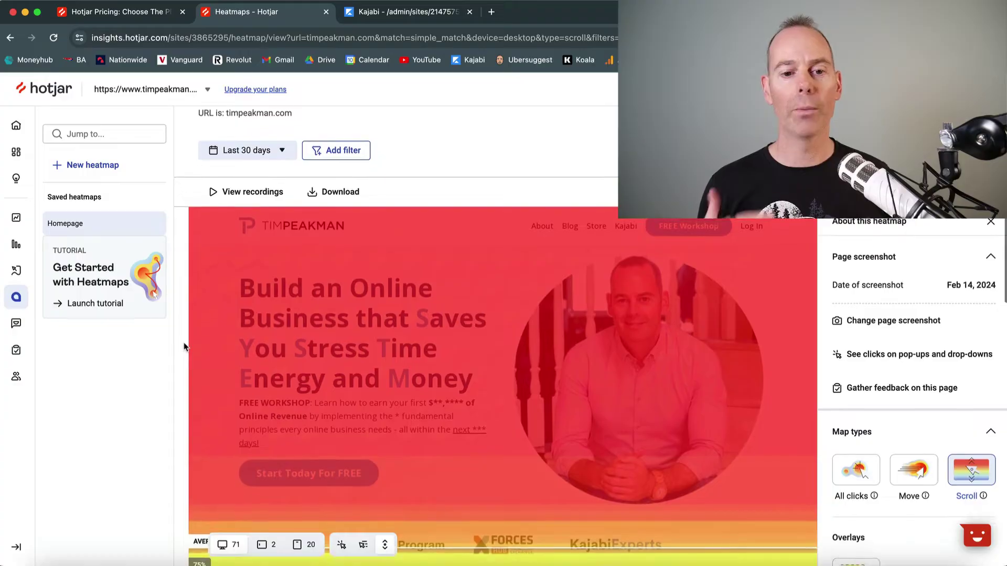
{"action": "scroll", "coordinate": [184, 347], "scroll_direction": "down", "scroll_amount": 1}
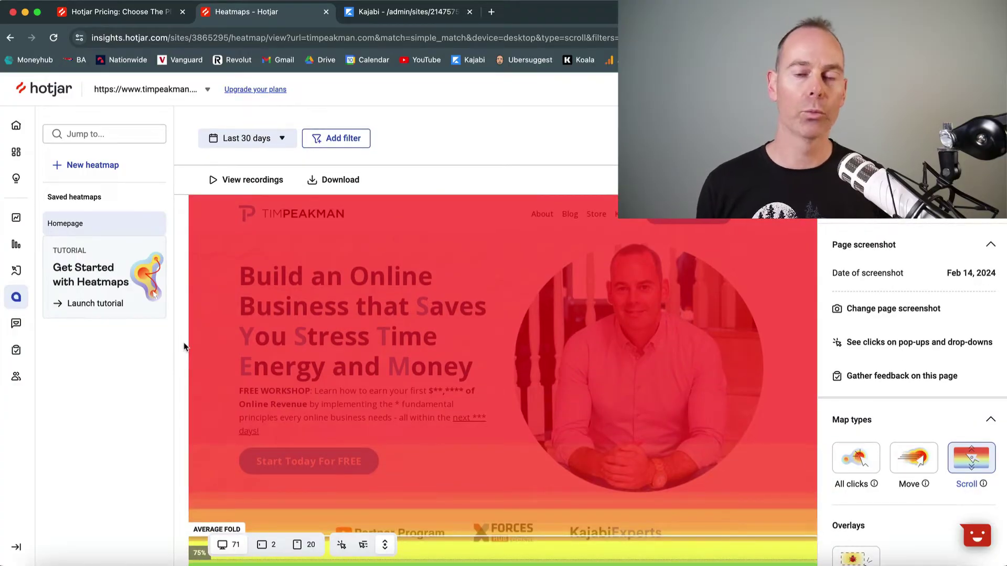
{"action": "scroll", "coordinate": [184, 347], "scroll_direction": "down", "scroll_amount": 2}
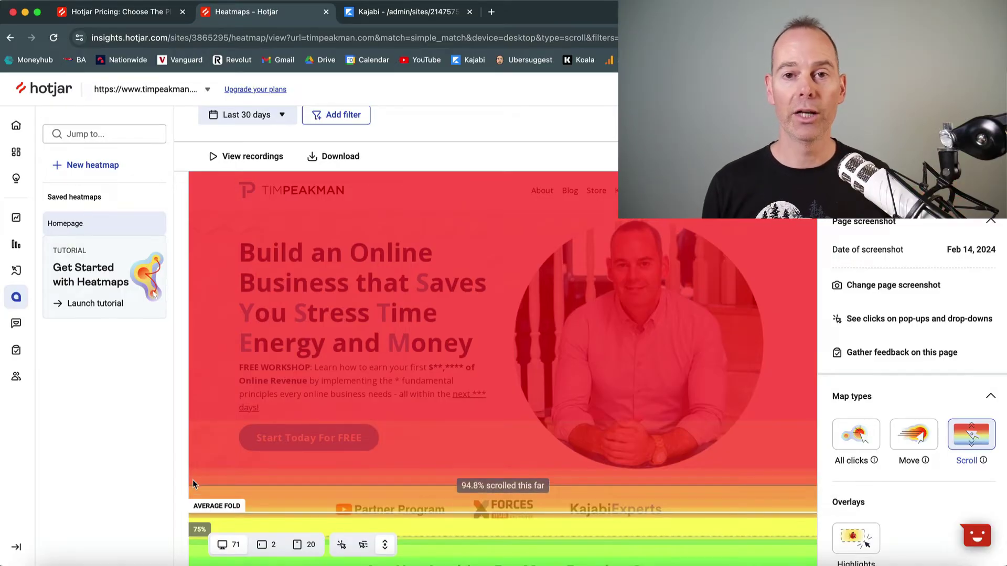
{"action": "scroll", "coordinate": [193, 484], "scroll_direction": "down", "scroll_amount": 1}
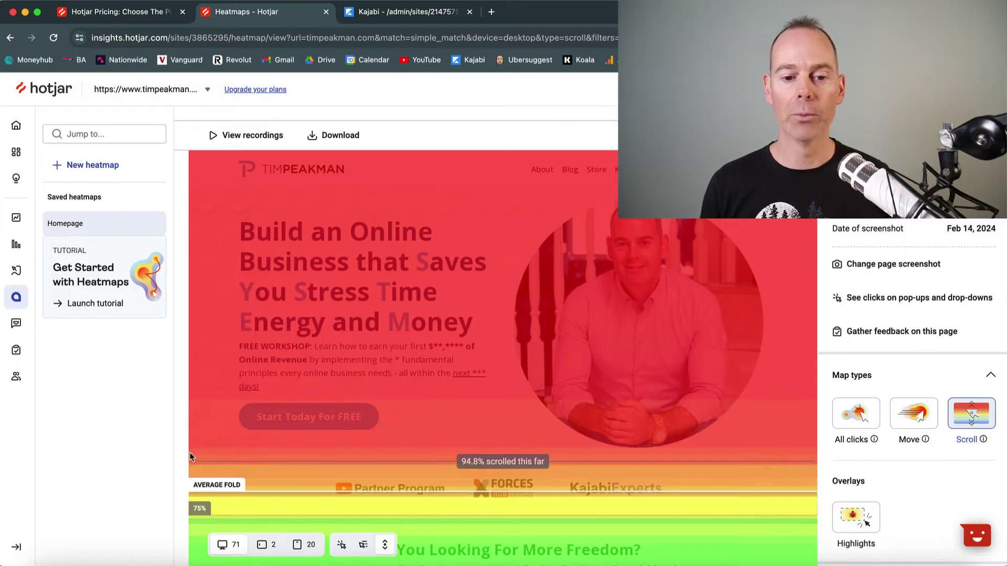
{"action": "scroll", "coordinate": [198, 409], "scroll_direction": "up", "scroll_amount": 3}
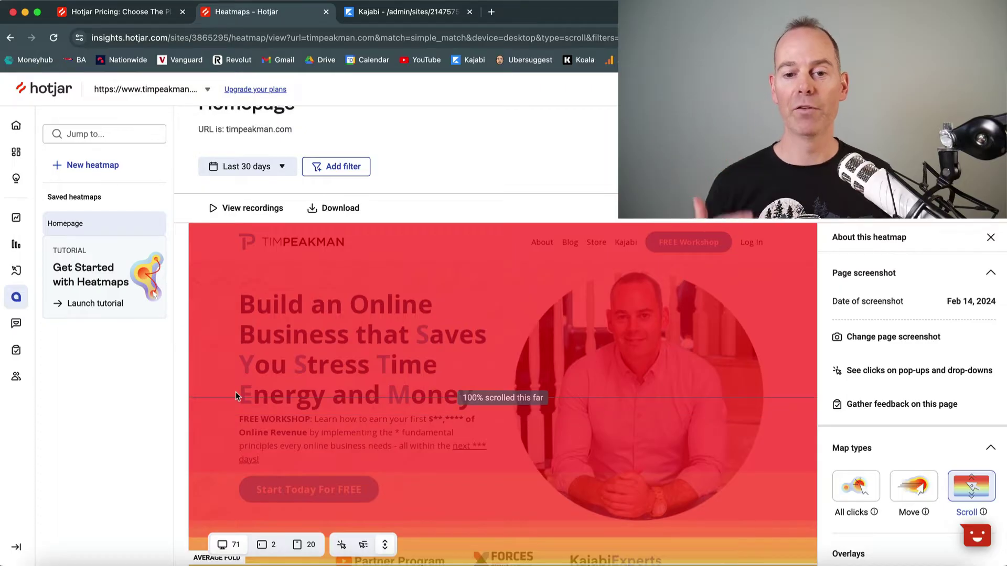
{"action": "left_click", "coordinate": [492, 18]}
Google the site owner's name, load the live homepage, then return to the heatmap tab.
{"action": "type", "text": "tim peakman"}
{"action": "key", "text": "Return"}
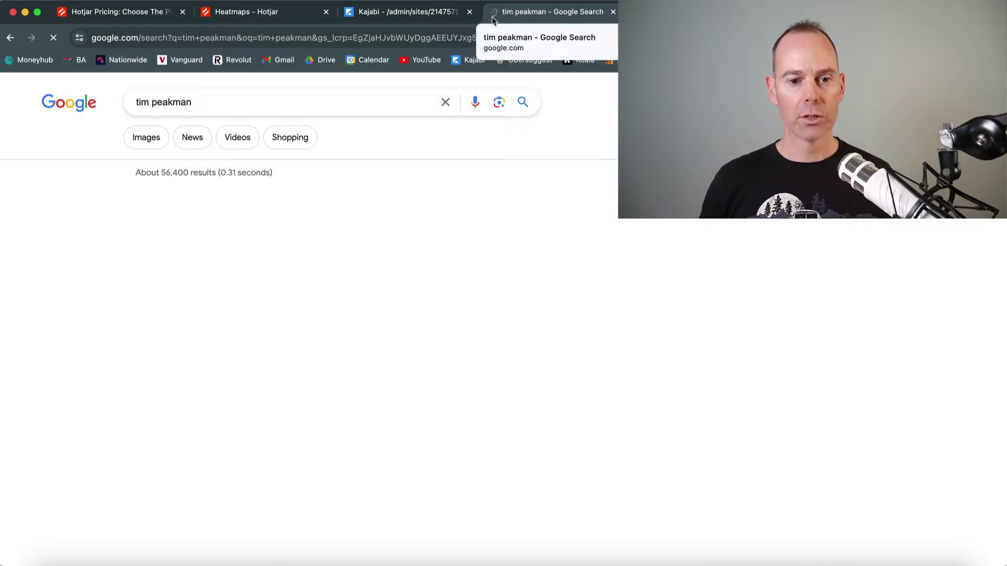
{"action": "scroll", "coordinate": [66, 442], "scroll_direction": "down", "scroll_amount": 4}
{"action": "scroll", "coordinate": [67, 442], "scroll_direction": "down", "scroll_amount": 1}
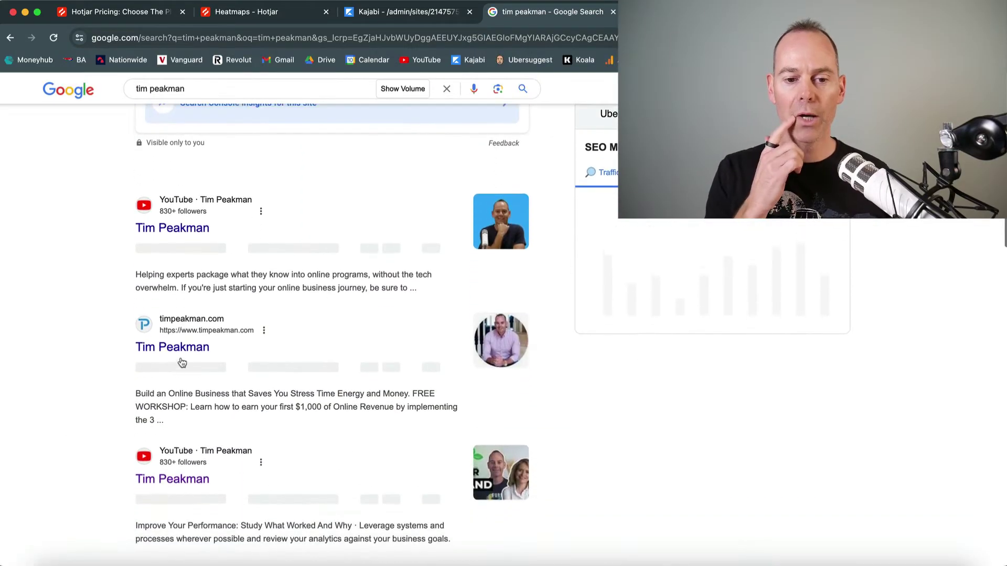
{"action": "left_click", "coordinate": [157, 353]}
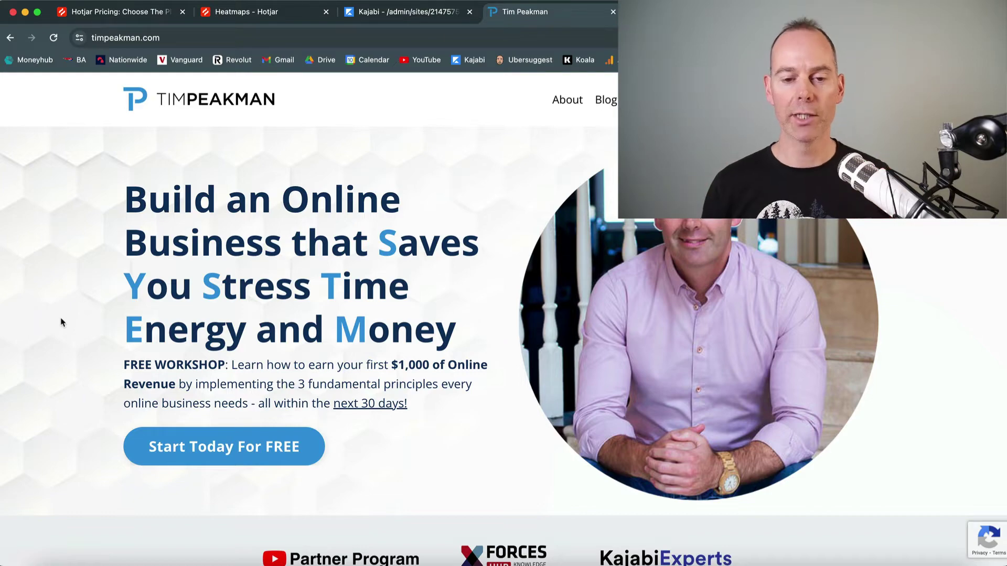
{"action": "left_click", "coordinate": [268, 12]}
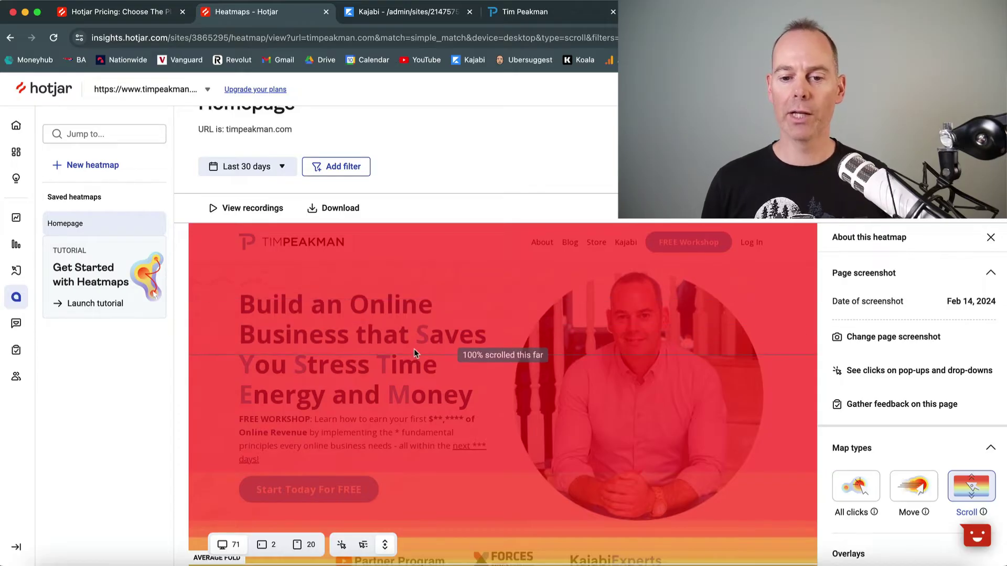
Scroll the scroll heatmap to the footer, then show the live homepage with its workshop popup closed.
{"action": "scroll", "coordinate": [418, 351], "scroll_direction": "down", "scroll_amount": 5}
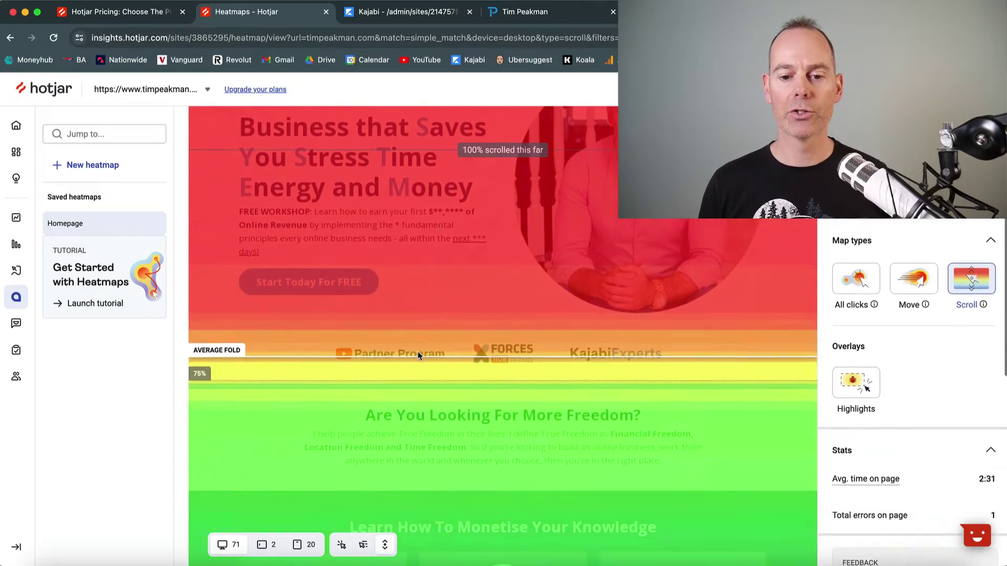
{"action": "scroll", "coordinate": [417, 351], "scroll_direction": "down", "scroll_amount": 6}
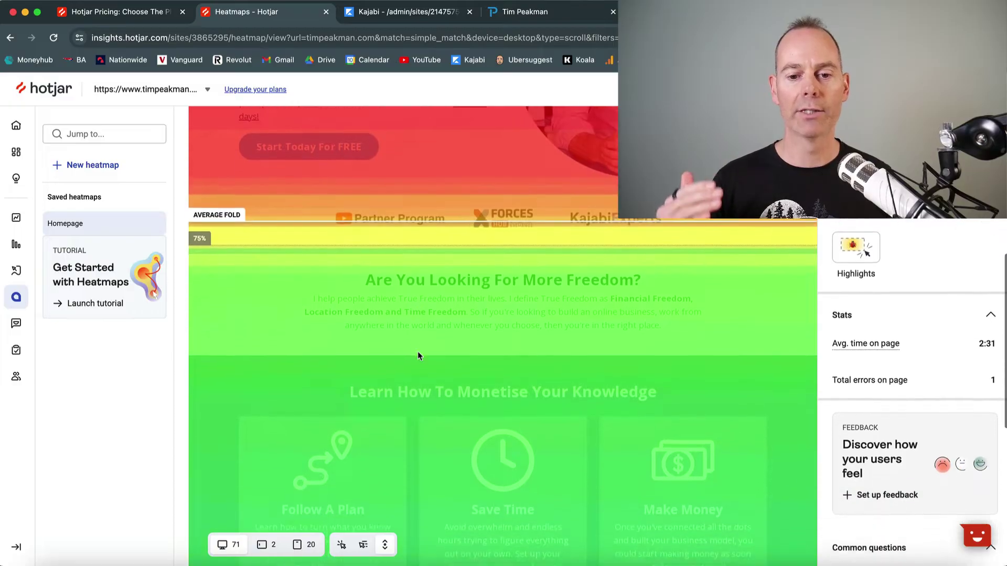
{"action": "scroll", "coordinate": [417, 352], "scroll_direction": "down", "scroll_amount": 2}
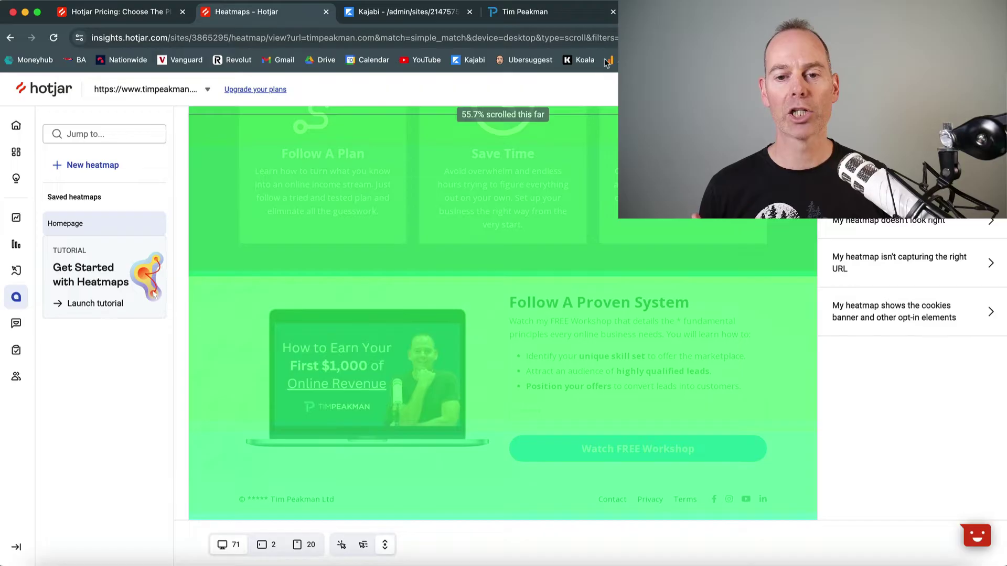
{"action": "left_click", "coordinate": [586, 21]}
{"action": "key", "text": "Escape"}
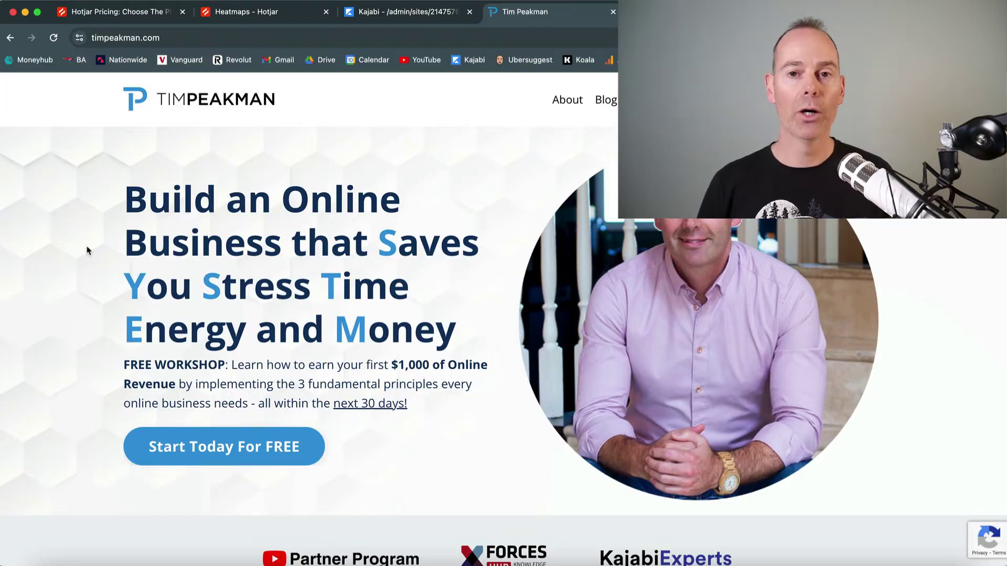
{"action": "scroll", "coordinate": [86, 248], "scroll_direction": "down", "scroll_amount": 10}
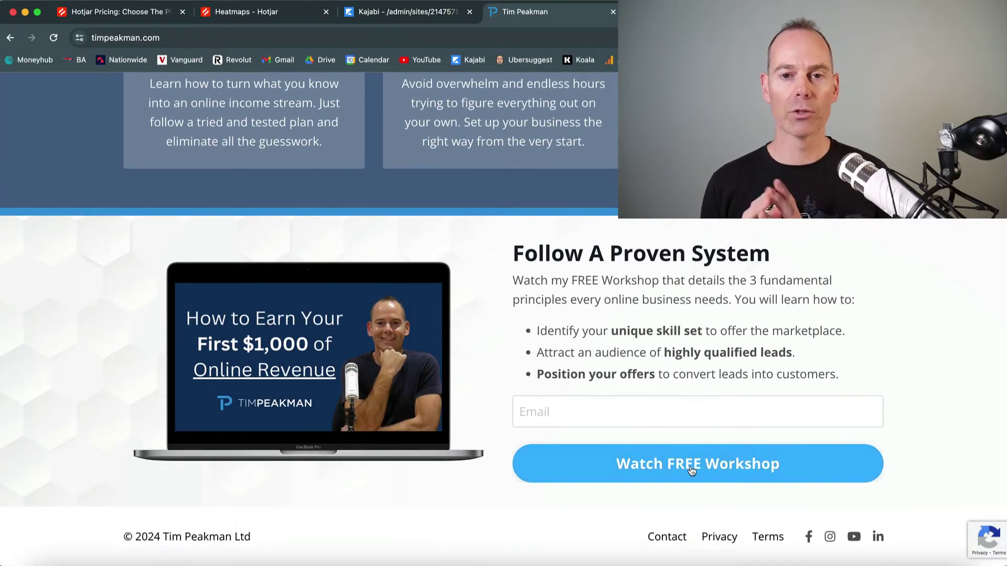
{"action": "scroll", "coordinate": [692, 470], "scroll_direction": "up", "scroll_amount": 15}
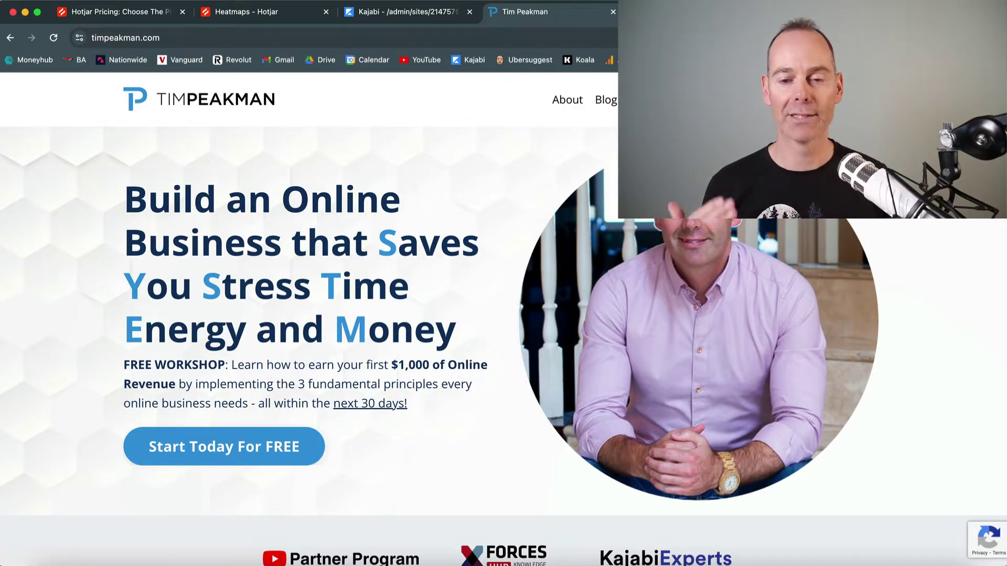
Switch the Homepage heatmap to the All clicks map type.
{"action": "left_click", "coordinate": [265, 12]}
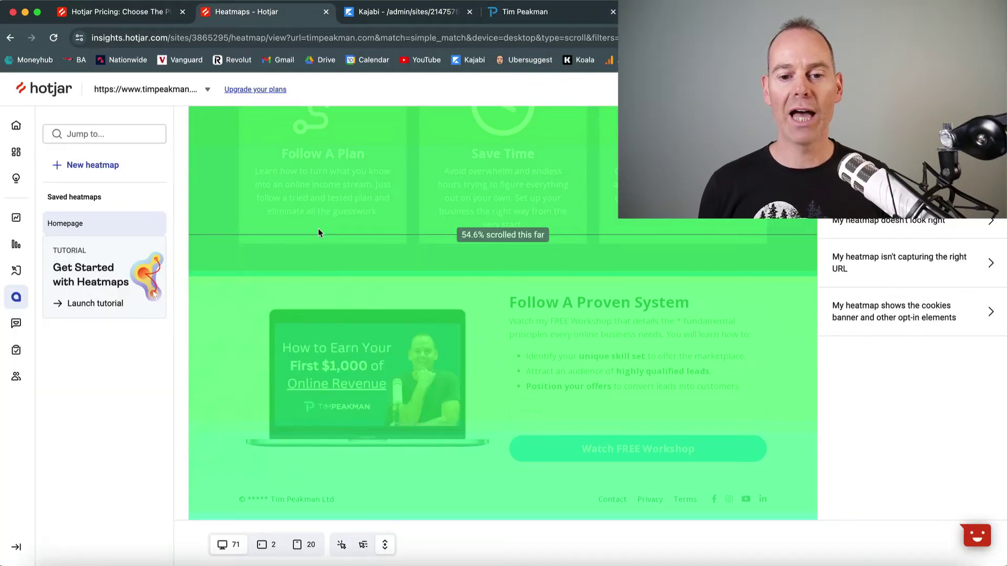
{"action": "scroll", "coordinate": [318, 228], "scroll_direction": "up", "scroll_amount": 5}
{"action": "scroll", "coordinate": [317, 228], "scroll_direction": "up", "scroll_amount": 10}
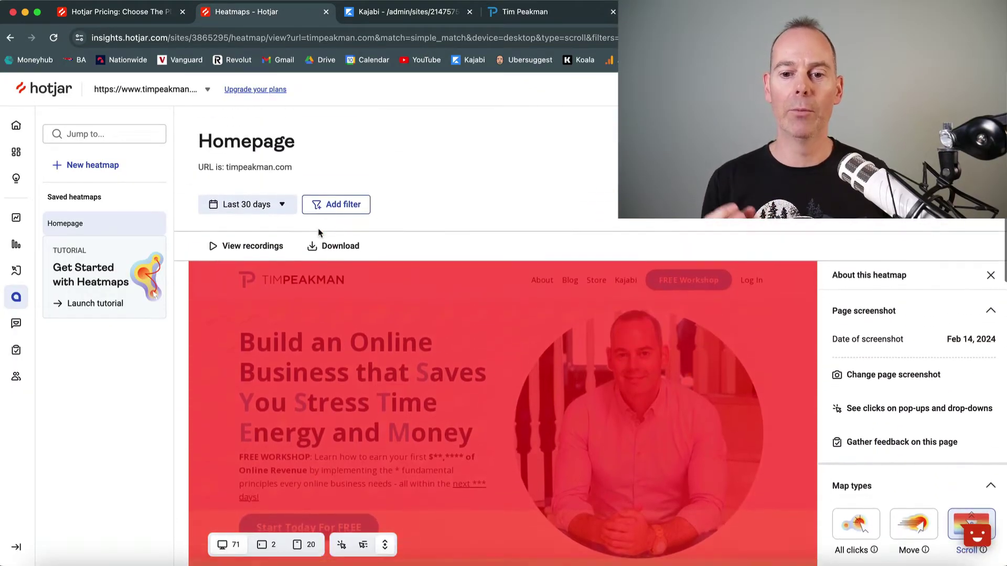
{"action": "scroll", "coordinate": [318, 228], "scroll_direction": "down", "scroll_amount": 1}
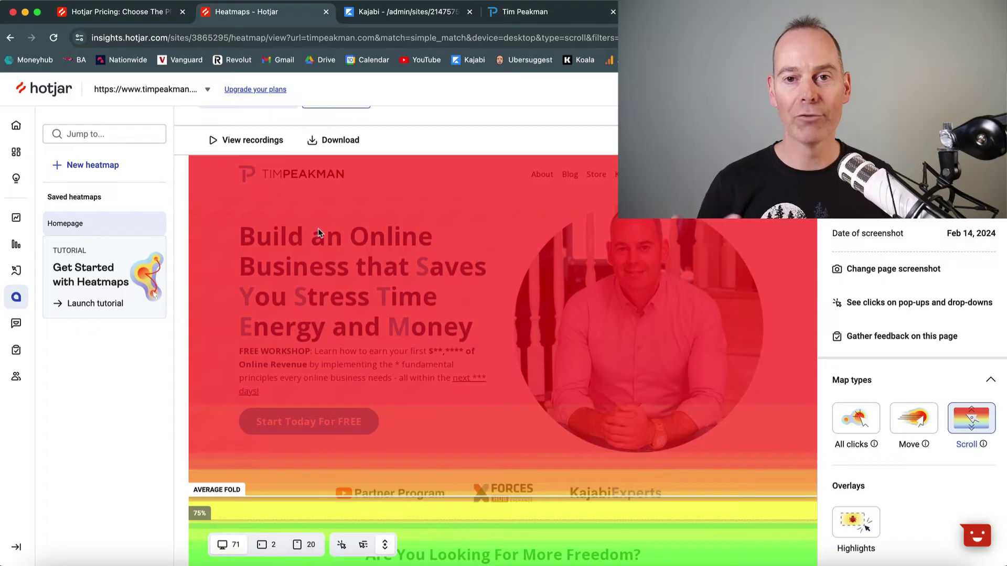
{"action": "left_click", "coordinate": [856, 419]}
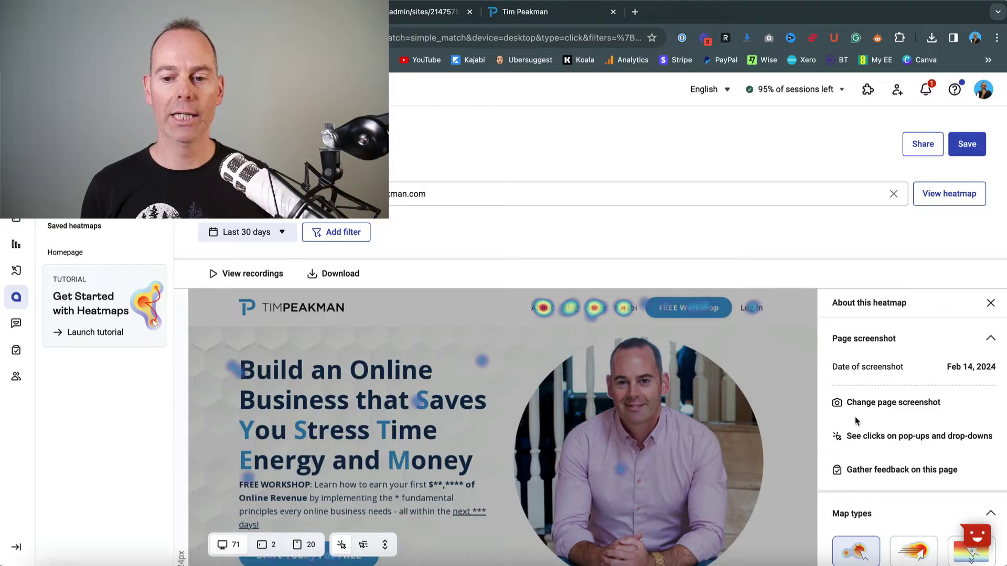
Read click counts on hot spots, such as 17 clicks (18.89%) on the first menu link.
{"action": "scroll", "coordinate": [811, 425], "scroll_direction": "down", "scroll_amount": 5}
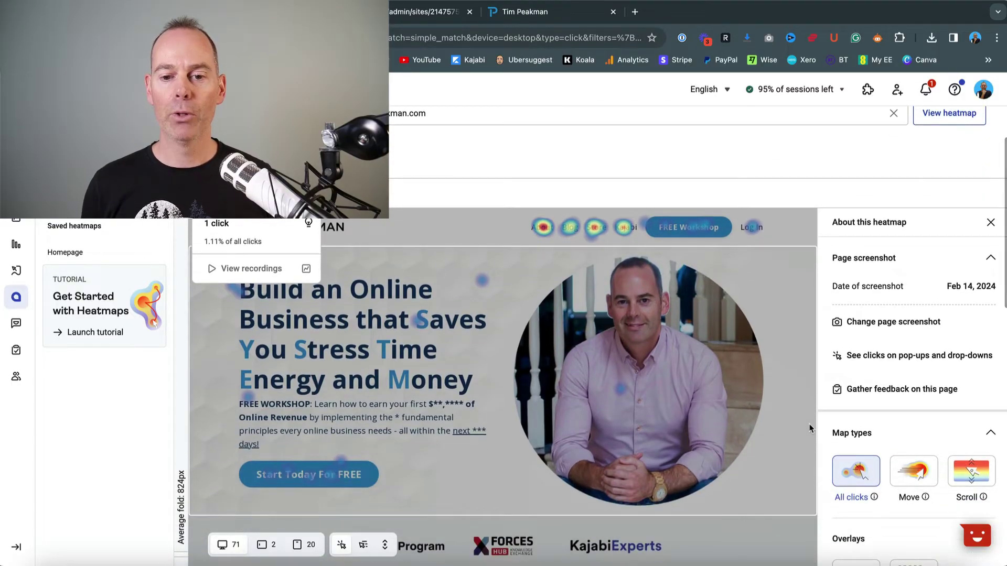
{"action": "scroll", "coordinate": [809, 424], "scroll_direction": "down", "scroll_amount": 2}
{"action": "scroll", "coordinate": [809, 423], "scroll_direction": "down", "scroll_amount": 2}
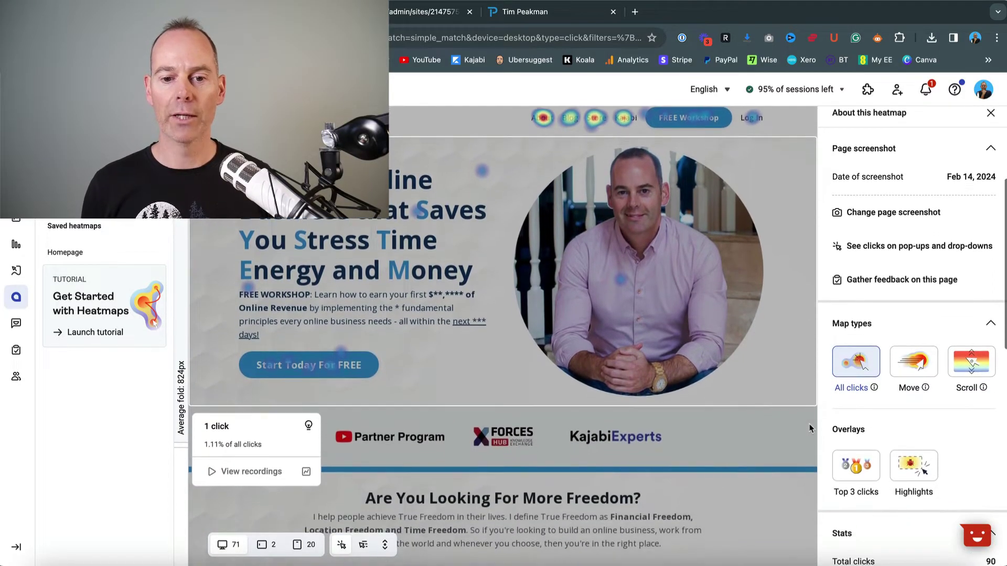
{"action": "mouse_move", "coordinate": [367, 234]}
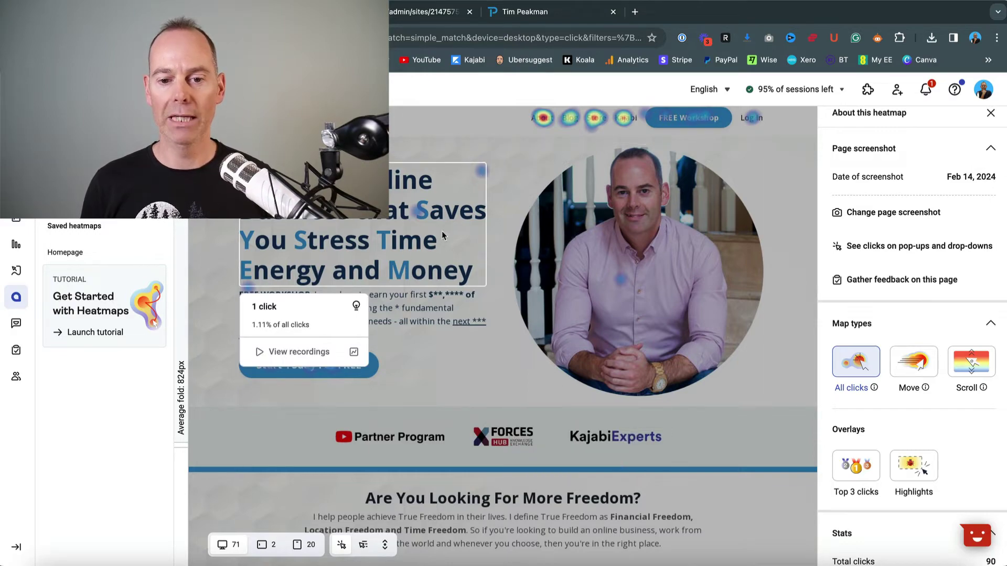
{"action": "mouse_move", "coordinate": [345, 370]}
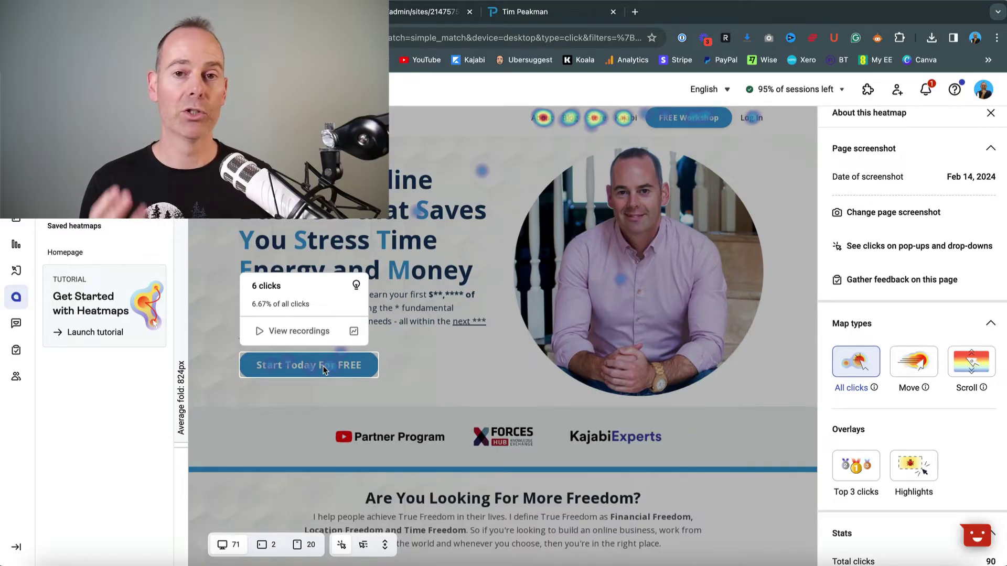
{"action": "mouse_move", "coordinate": [662, 310]}
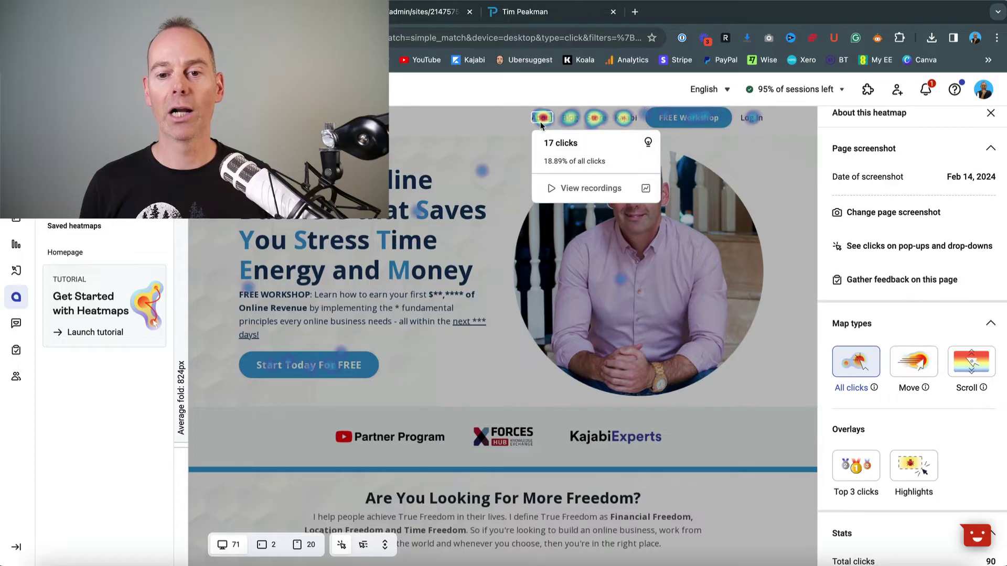
{"action": "mouse_move", "coordinate": [543, 118]}
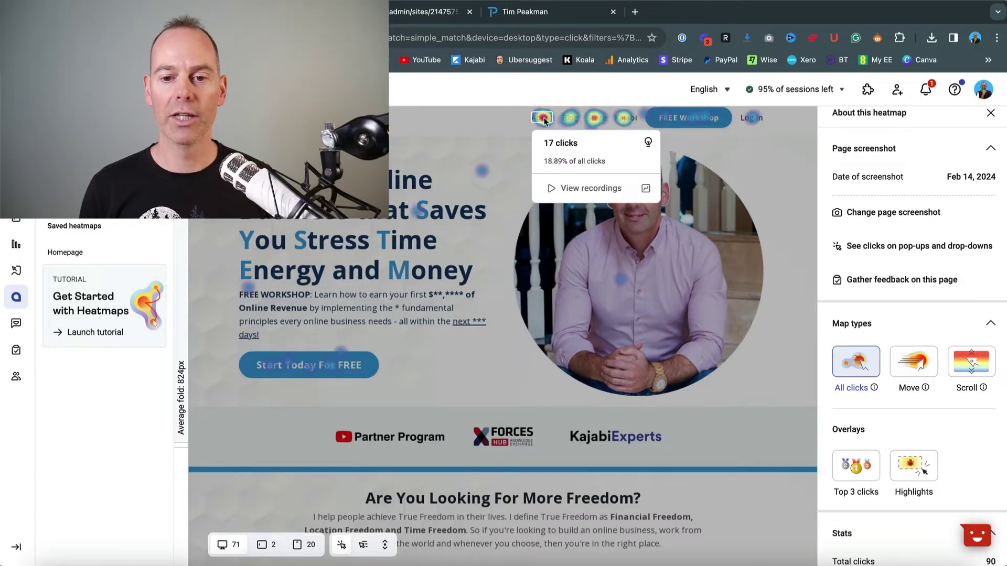
View the live site's About page, scroll through it, and return to the click heatmap.
{"action": "left_click", "coordinate": [533, 19]}
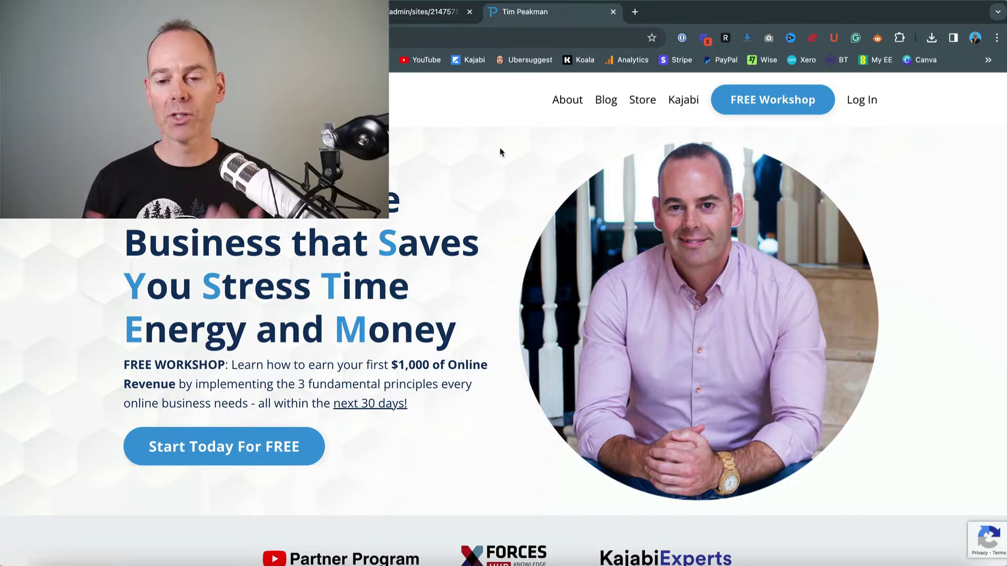
{"action": "left_click", "coordinate": [567, 105]}
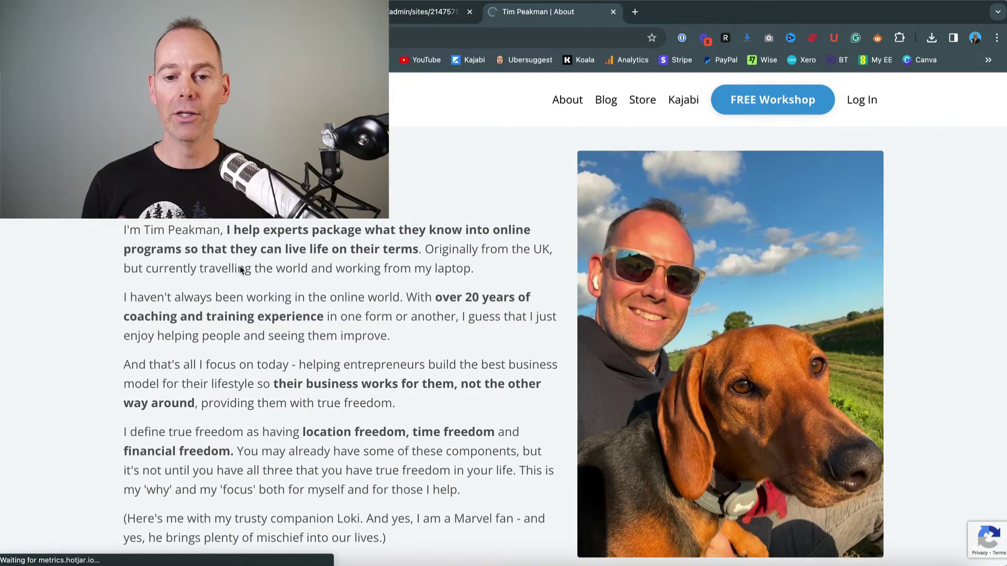
{"action": "scroll", "coordinate": [241, 269], "scroll_direction": "down", "scroll_amount": 10}
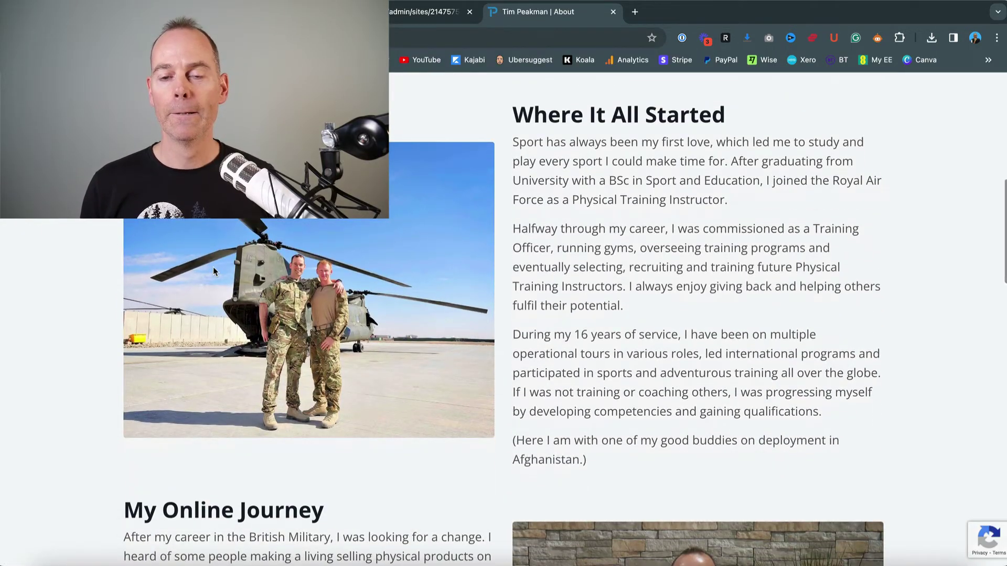
{"action": "scroll", "coordinate": [214, 271], "scroll_direction": "up", "scroll_amount": 10}
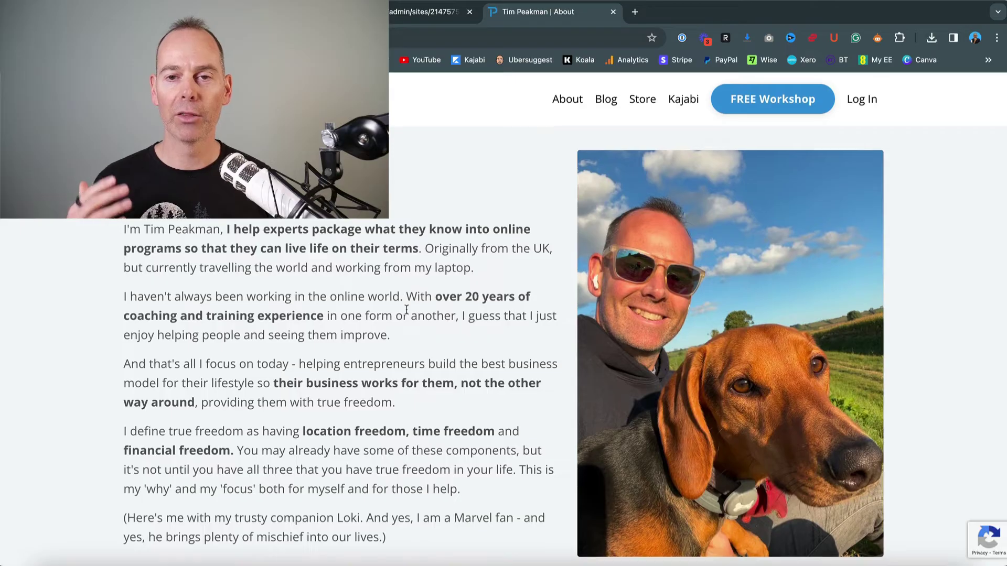
{"action": "scroll", "coordinate": [406, 310], "scroll_direction": "down", "scroll_amount": 20}
{"action": "scroll", "coordinate": [407, 314], "scroll_direction": "down", "scroll_amount": 8}
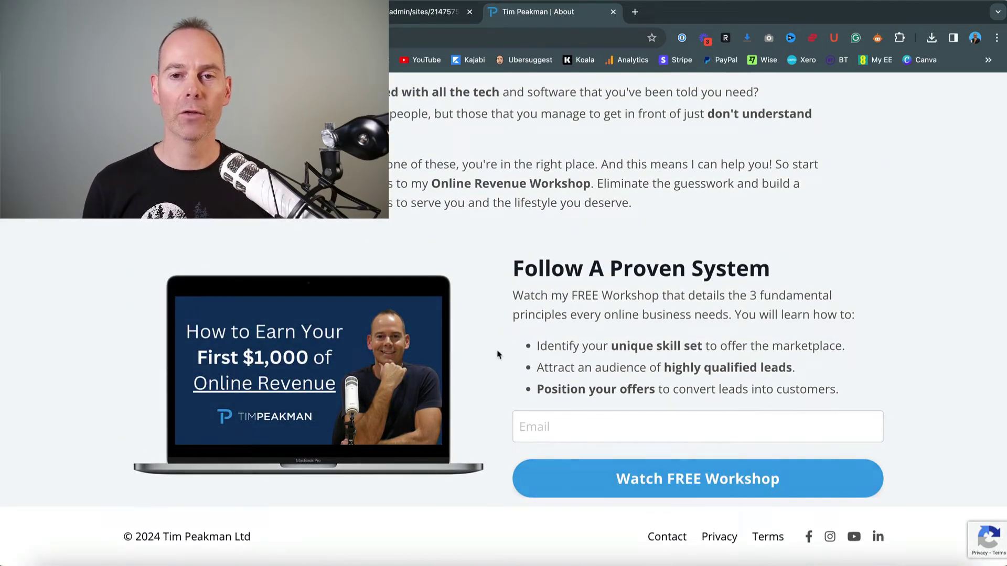
{"action": "scroll", "coordinate": [471, 303], "scroll_direction": "up", "scroll_amount": 20}
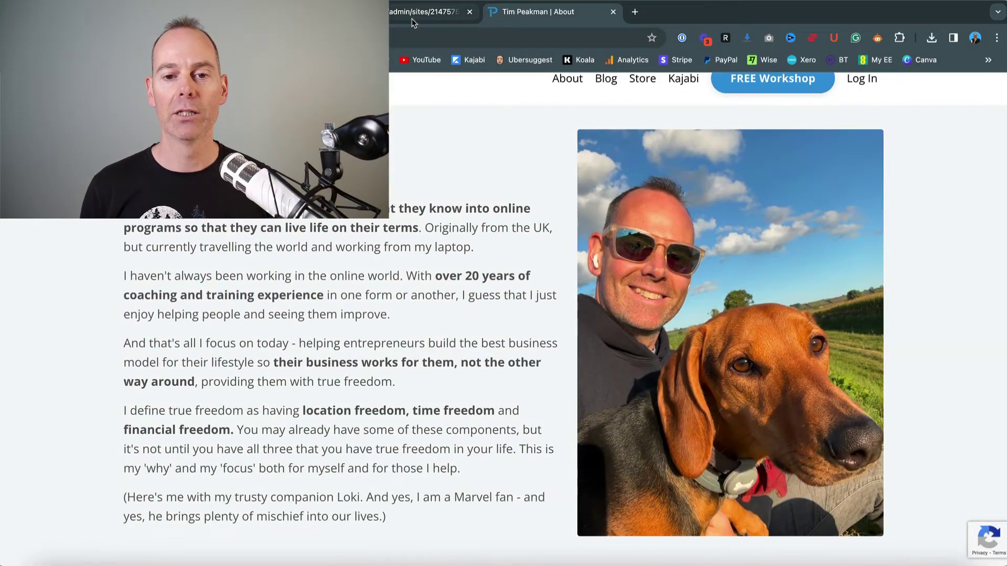
{"action": "left_click", "coordinate": [411, 18]}
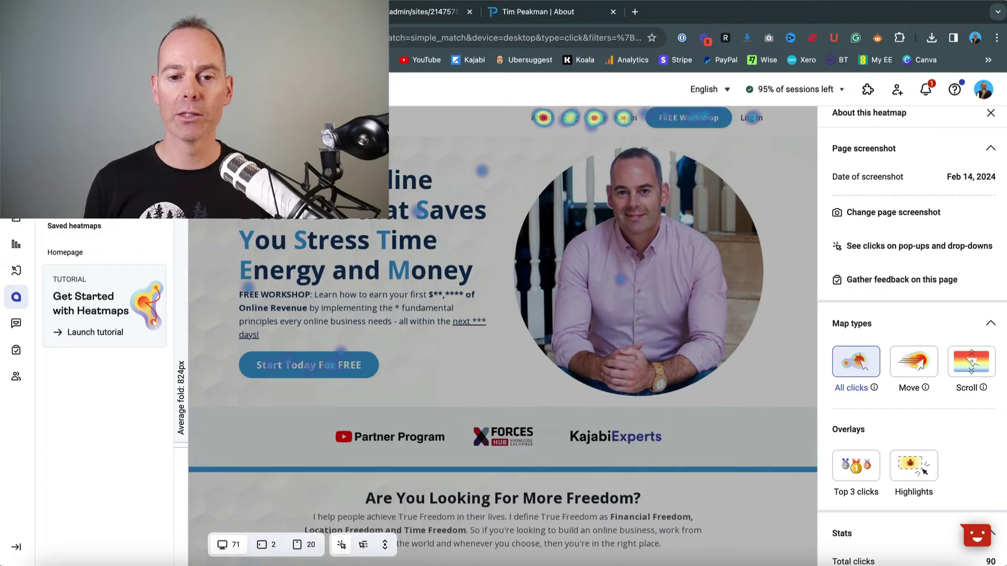
Check footer clicks on the email field and Watch FREE Workshop button (4 clicks, 4.44%).
{"action": "mouse_move", "coordinate": [212, 379]}
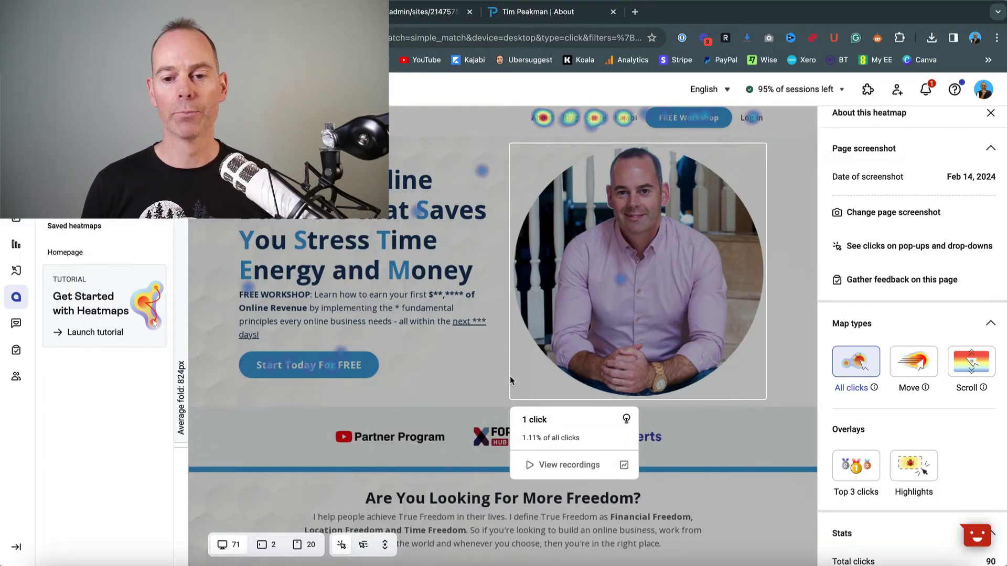
{"action": "scroll", "coordinate": [511, 380], "scroll_direction": "down", "scroll_amount": 8}
{"action": "scroll", "coordinate": [510, 376], "scroll_direction": "down", "scroll_amount": 3}
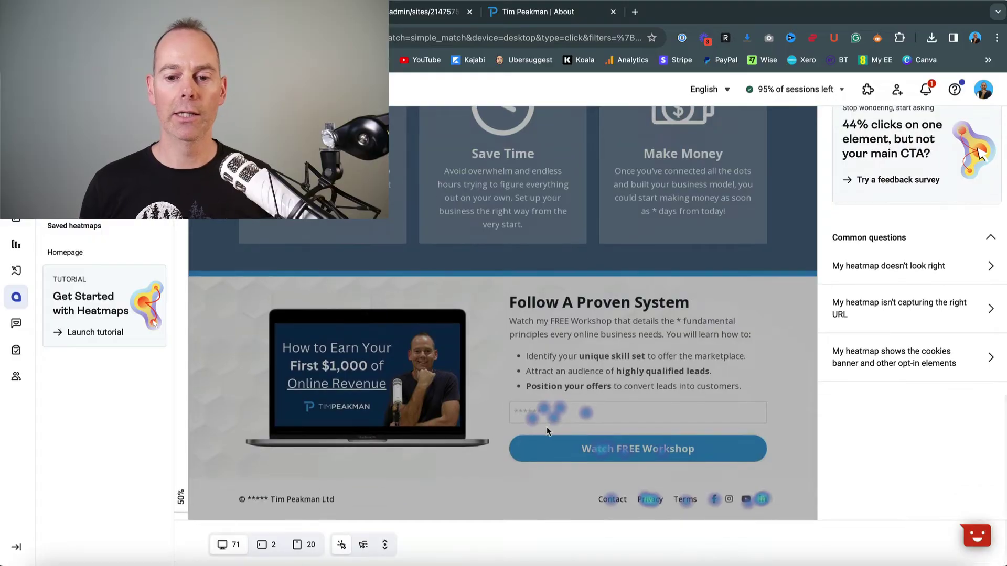
{"action": "mouse_move", "coordinate": [559, 416]}
{"action": "mouse_move", "coordinate": [603, 455]}
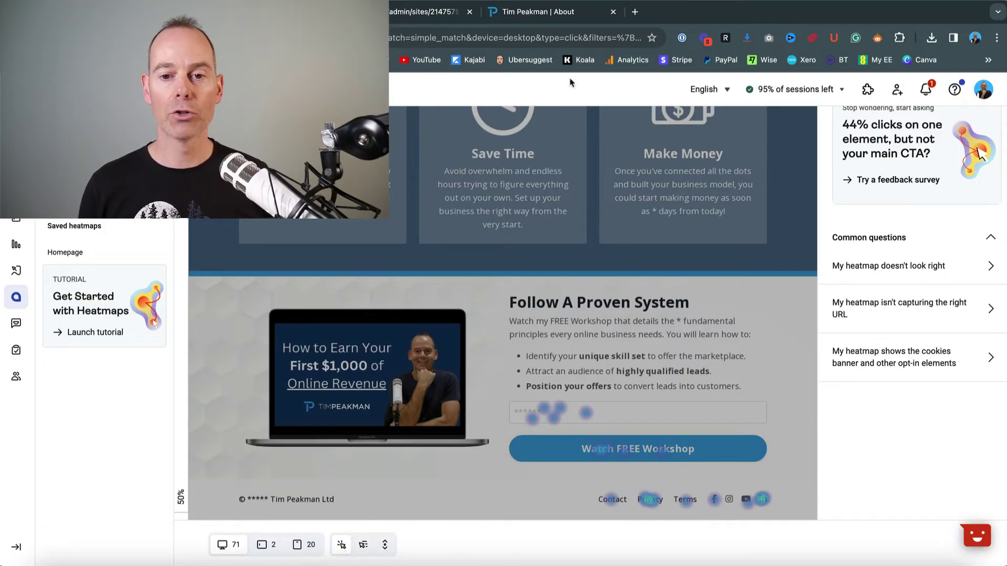
{"action": "left_click", "coordinate": [553, 14]}
{"action": "scroll", "coordinate": [521, 367], "scroll_direction": "down", "scroll_amount": 1}
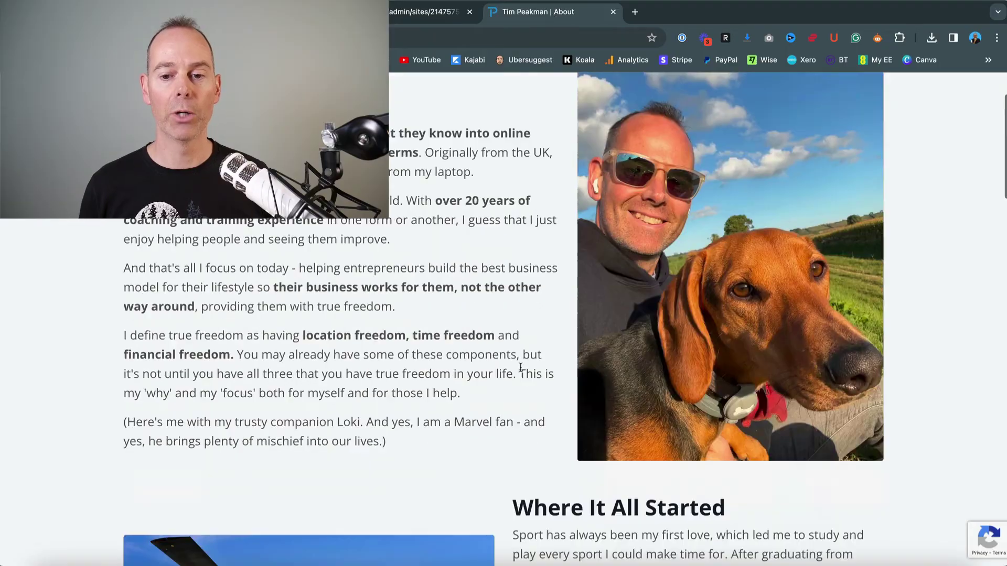
{"action": "scroll", "coordinate": [521, 367], "scroll_direction": "down", "scroll_amount": 10}
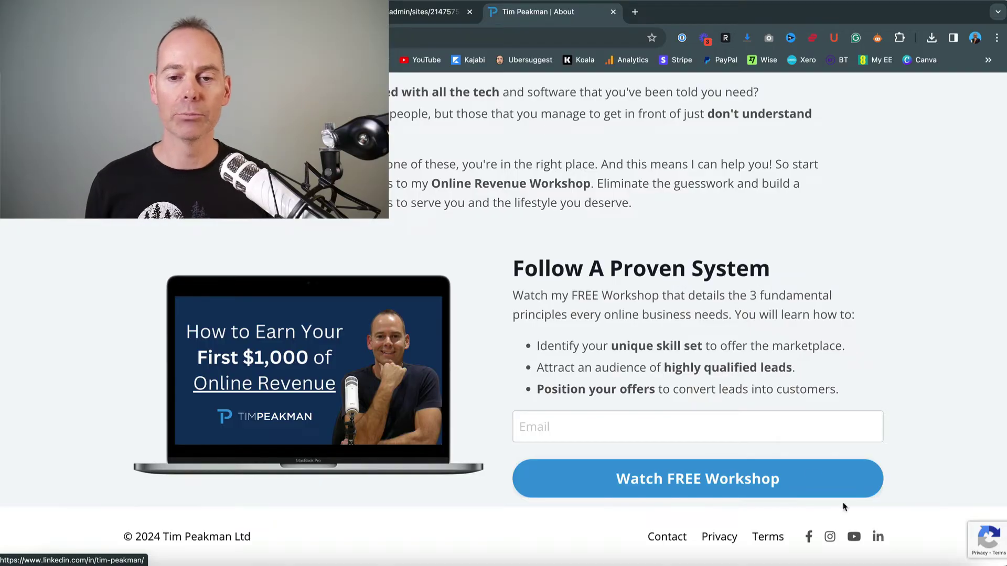
{"action": "key", "text": "ctrl+shift+Tab"}
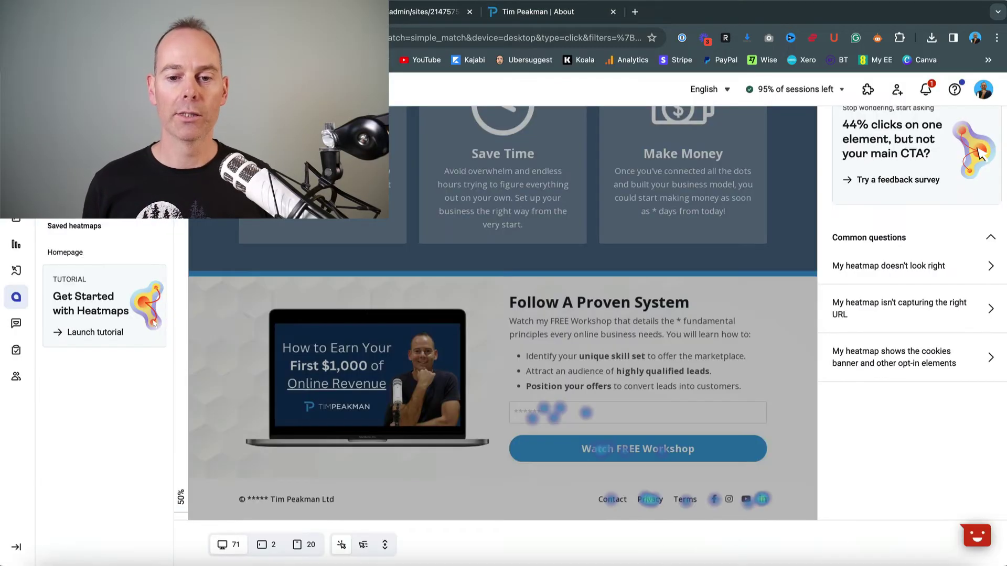
Show the Move map on the Homepage heatmap with the Highlights overlay turned on.
{"action": "scroll", "coordinate": [700, 376], "scroll_direction": "down", "scroll_amount": 8}
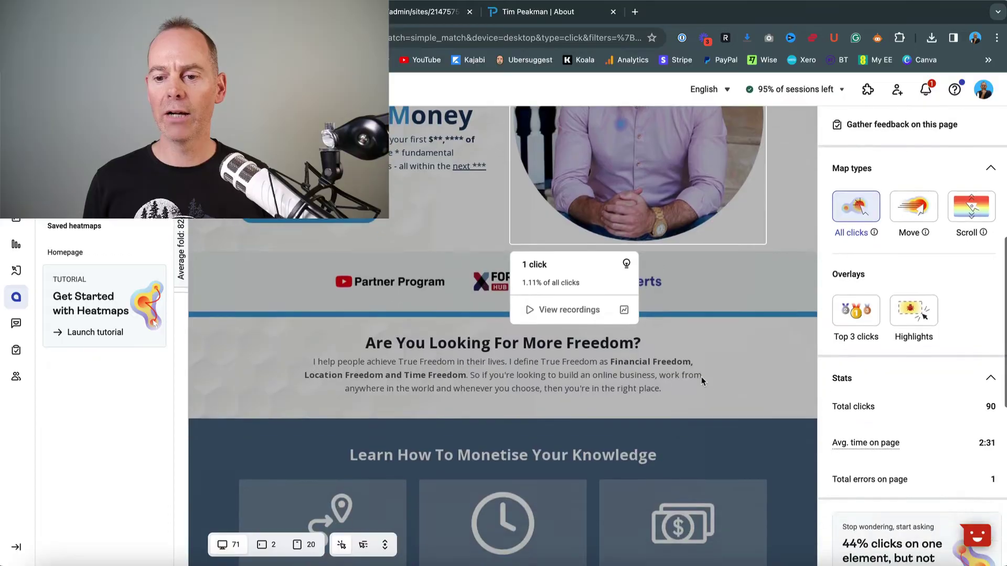
{"action": "left_click", "coordinate": [921, 192]}
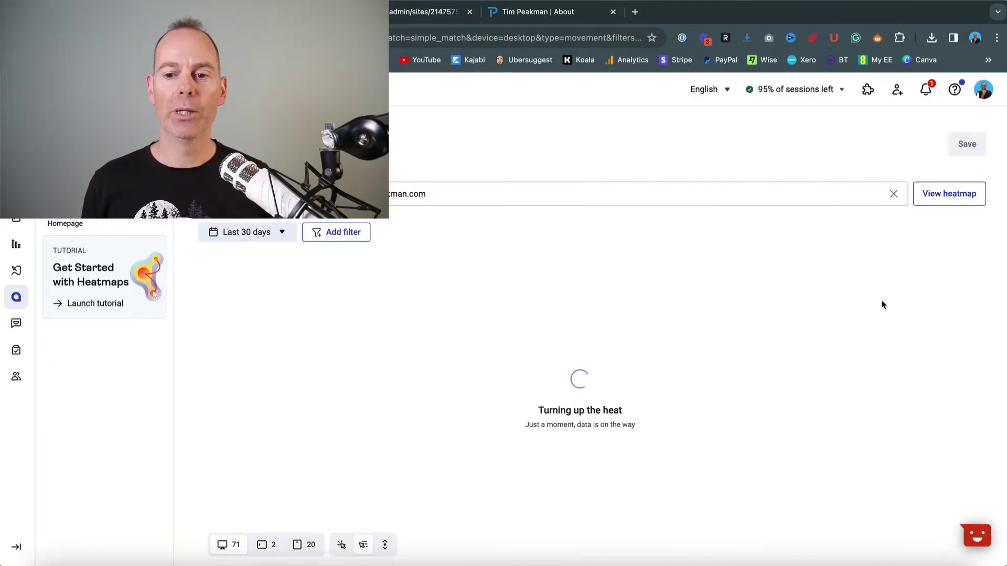
{"action": "scroll", "coordinate": [757, 330], "scroll_direction": "down", "scroll_amount": 3}
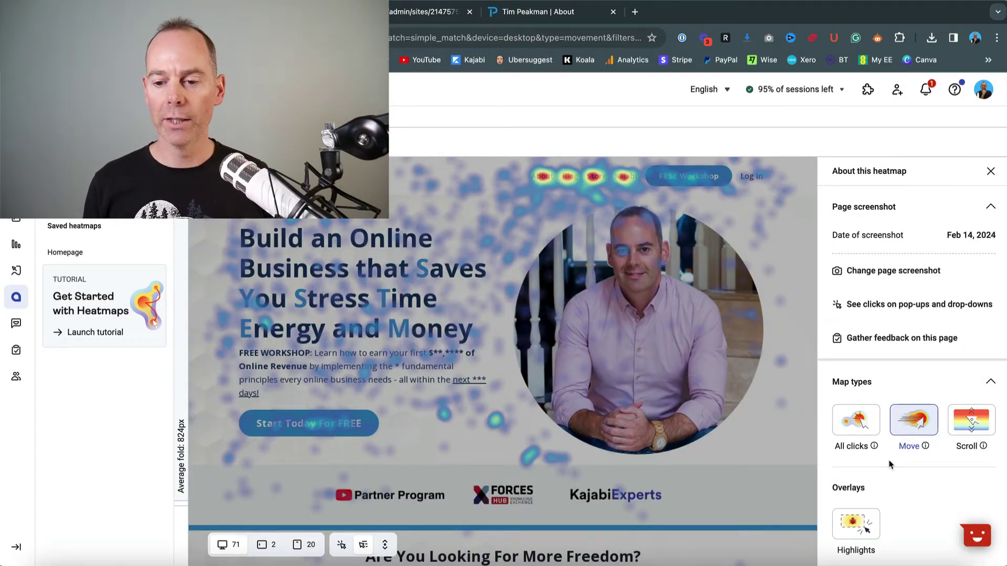
{"action": "scroll", "coordinate": [890, 457], "scroll_direction": "down", "scroll_amount": 2}
{"action": "left_click", "coordinate": [856, 414]}
{"action": "scroll", "coordinate": [753, 322], "scroll_direction": "up", "scroll_amount": 6}
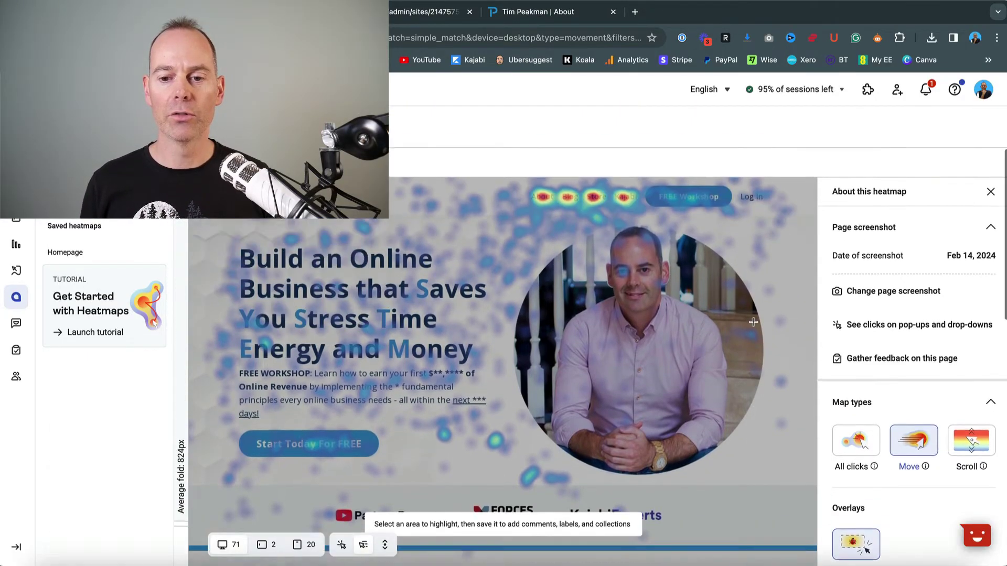
{"action": "scroll", "coordinate": [753, 322], "scroll_direction": "down", "scroll_amount": 3}
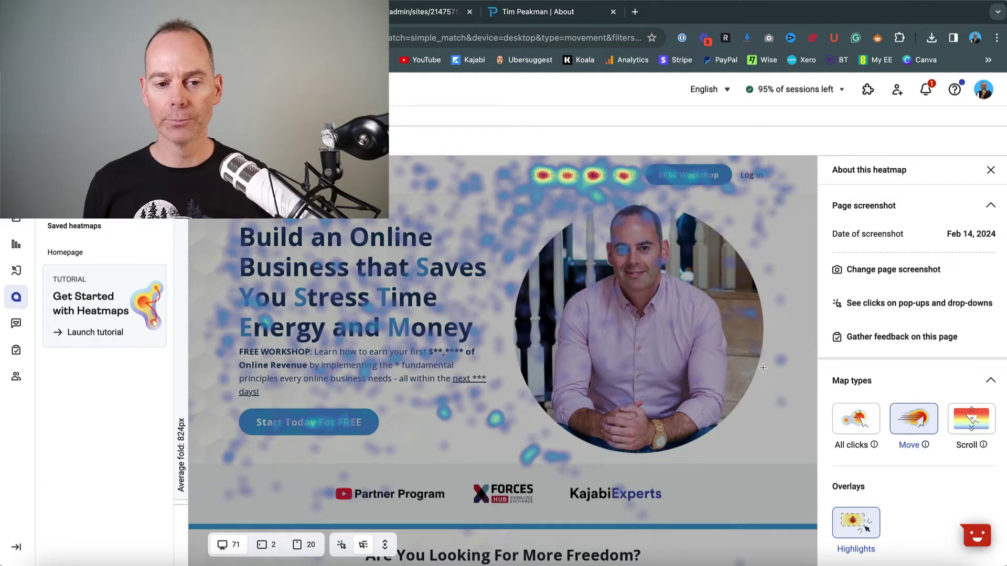
{"action": "scroll", "coordinate": [763, 367], "scroll_direction": "up", "scroll_amount": 3}
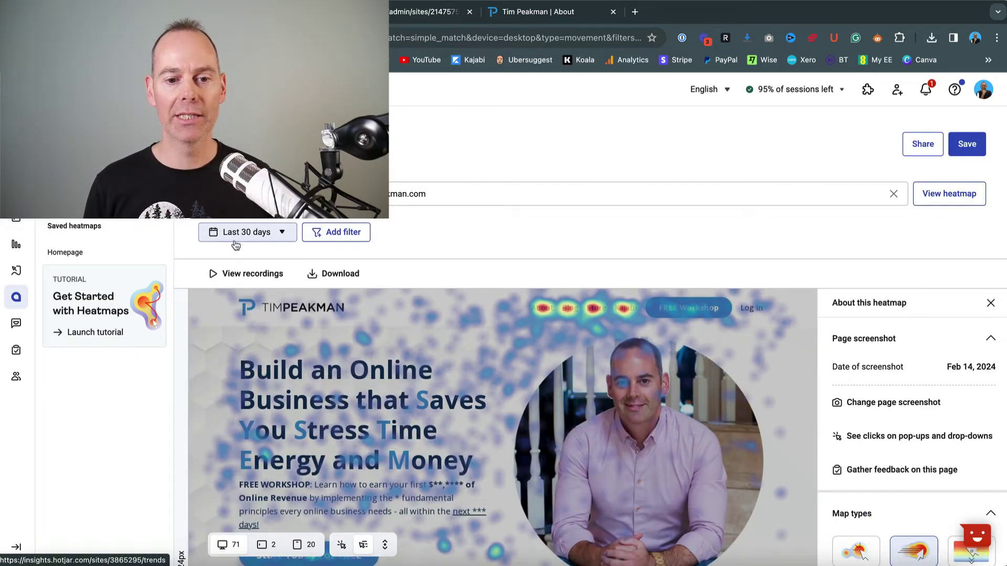
Show the homepage's 64 session recordings, close the filters banner, and scroll the recordings table.
{"action": "left_click", "coordinate": [246, 272]}
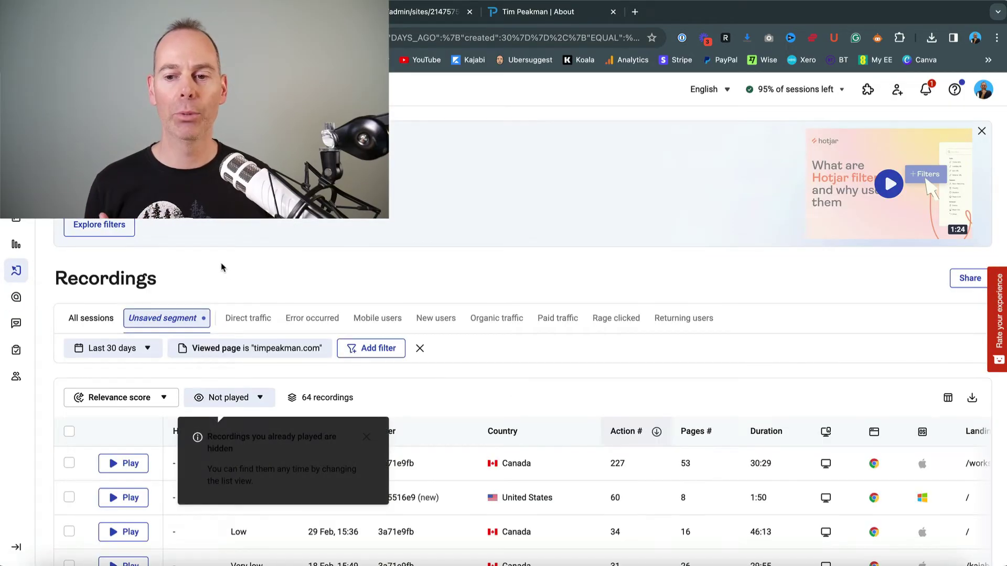
{"action": "scroll", "coordinate": [221, 268], "scroll_direction": "down", "scroll_amount": 1}
{"action": "scroll", "coordinate": [221, 267], "scroll_direction": "up", "scroll_amount": 1}
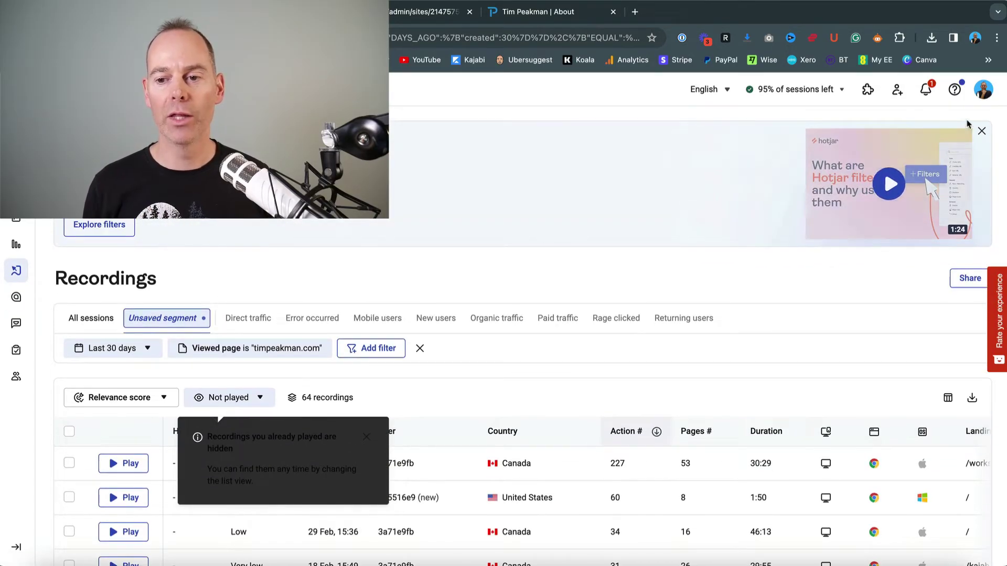
{"action": "left_click", "coordinate": [981, 130]}
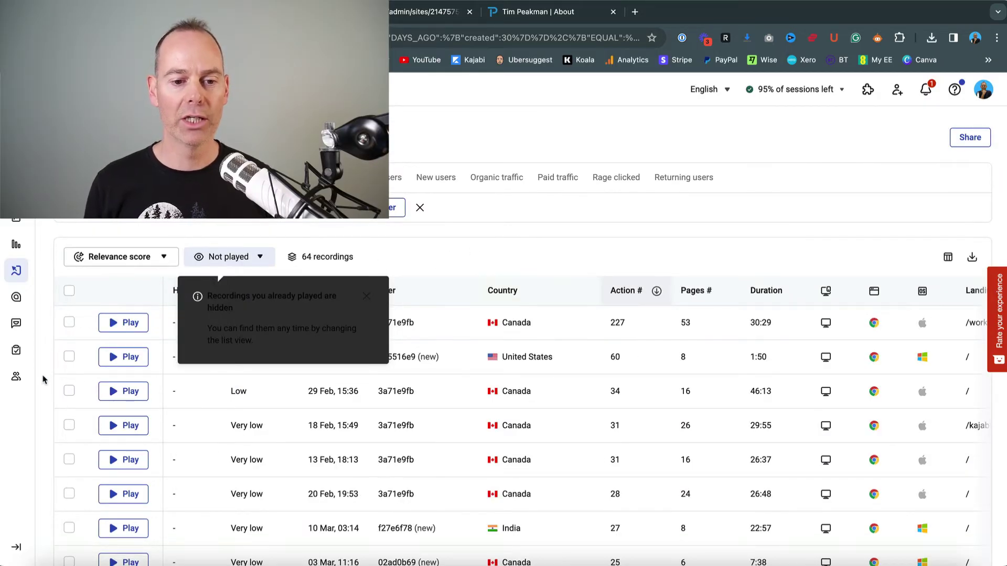
{"action": "scroll", "coordinate": [43, 380], "scroll_direction": "down", "scroll_amount": 5}
{"action": "scroll", "coordinate": [43, 381], "scroll_direction": "down", "scroll_amount": 3}
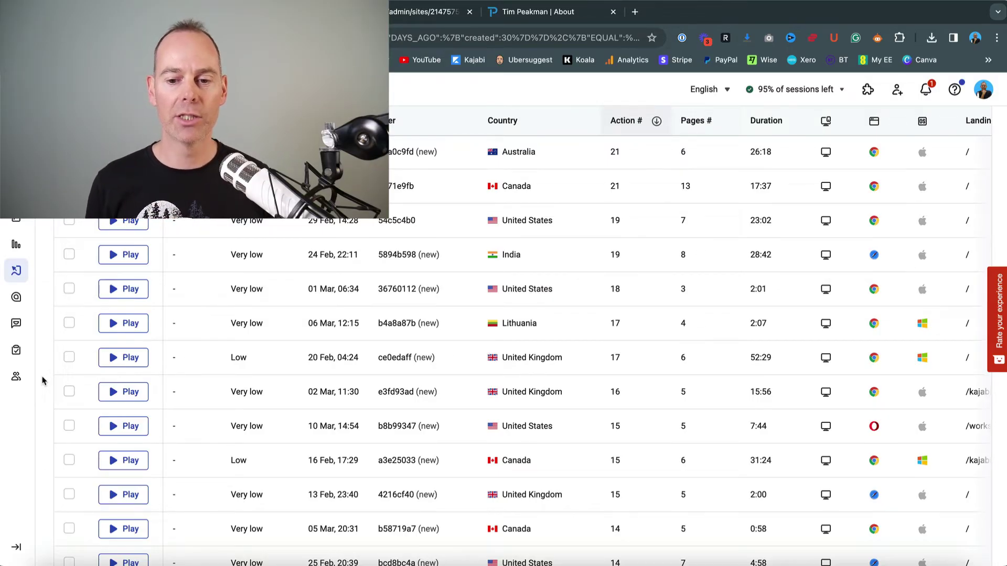
{"action": "scroll", "coordinate": [254, 389], "scroll_direction": "up", "scroll_amount": 1}
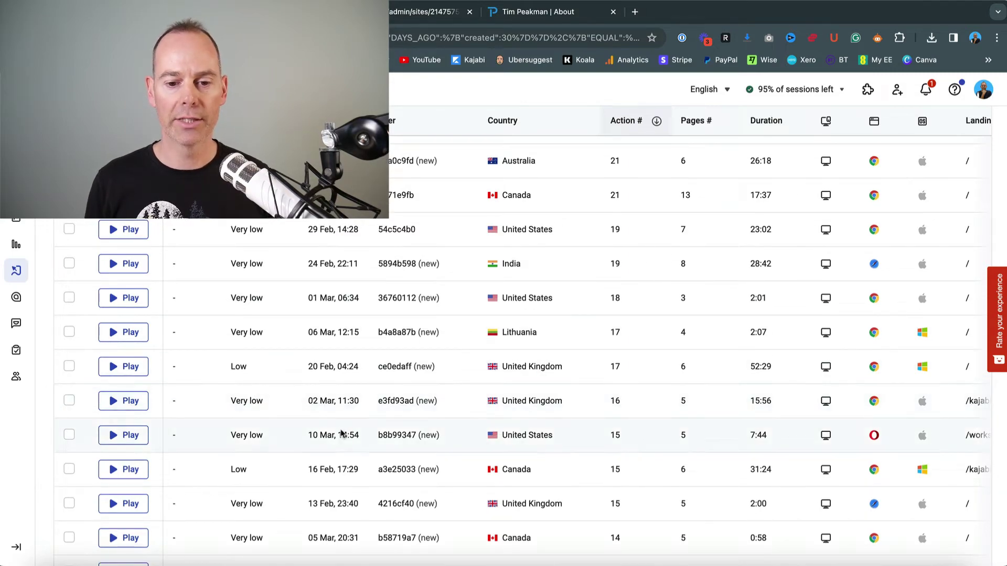
Replay the 10 Mar United States session on the Privacy Policy page, pausing once, then return to Recordings.
{"action": "left_click", "coordinate": [131, 435]}
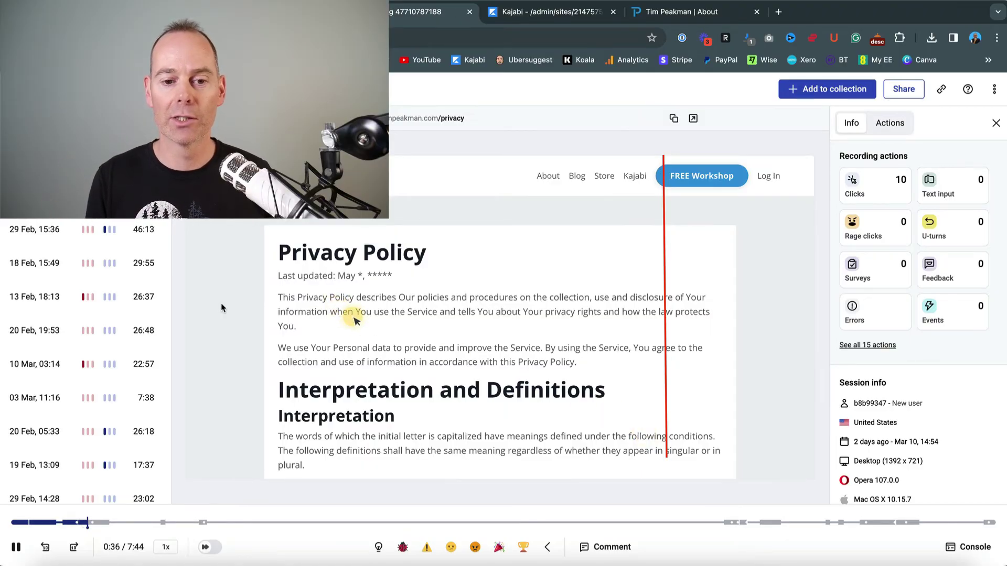
{"action": "left_click", "coordinate": [220, 320]}
{"action": "mouse_move", "coordinate": [263, 209]}
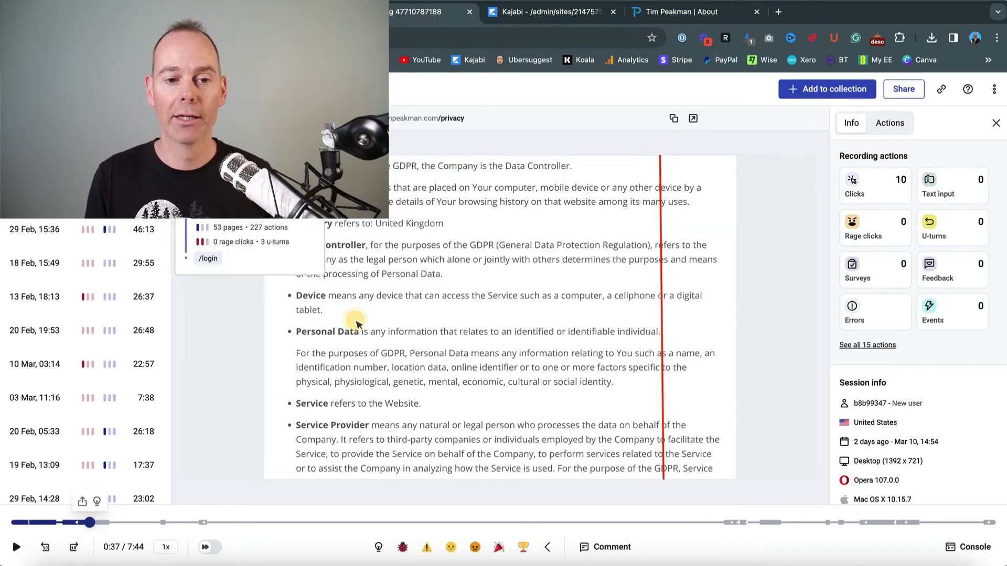
{"action": "left_click", "coordinate": [228, 324]}
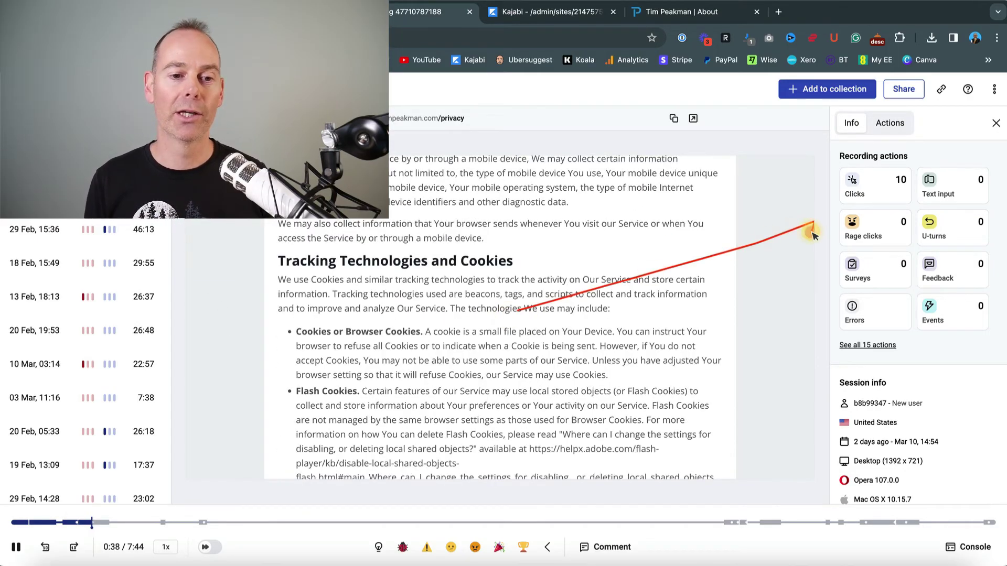
{"action": "left_click", "coordinate": [183, 315]}
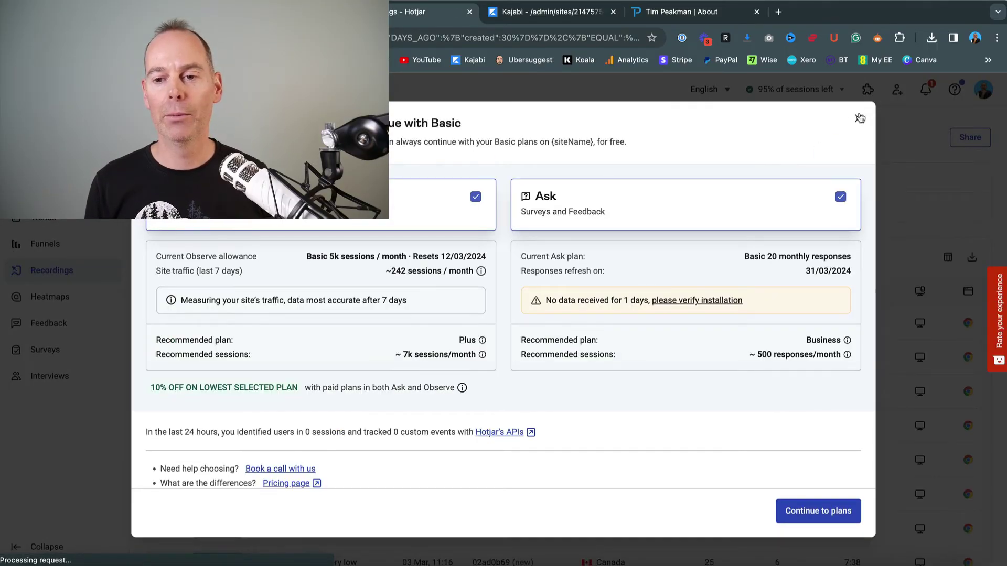
Dismiss the 'Continue with Basic' plan prompt and scroll down the 63 unplayed recordings.
{"action": "left_click", "coordinate": [858, 118]}
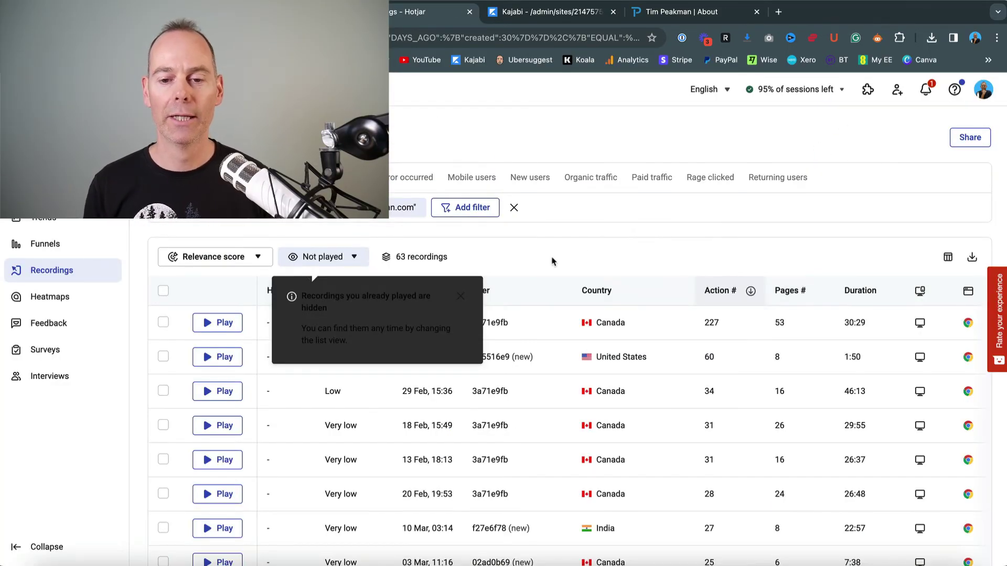
{"action": "scroll", "coordinate": [552, 260], "scroll_direction": "down", "scroll_amount": 5}
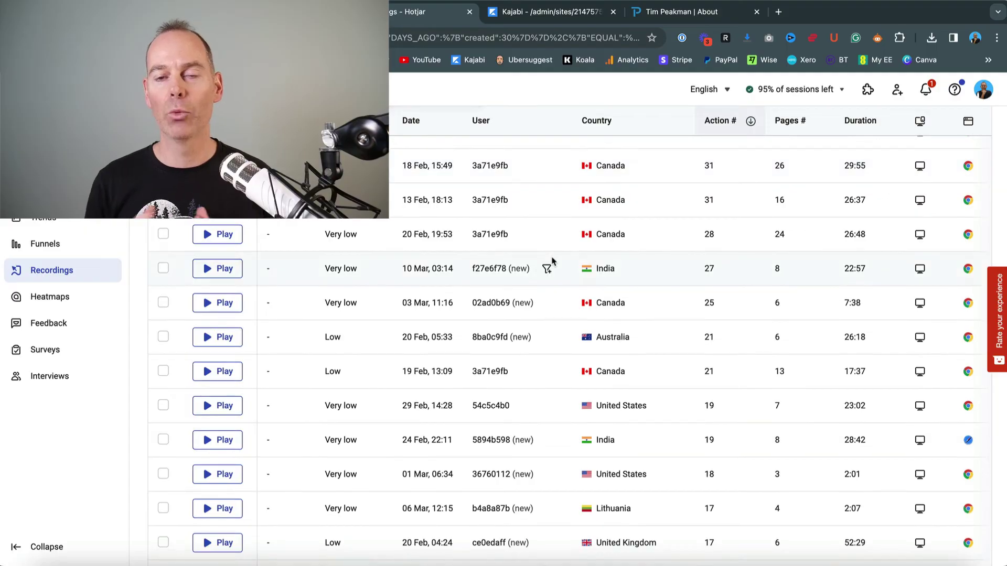